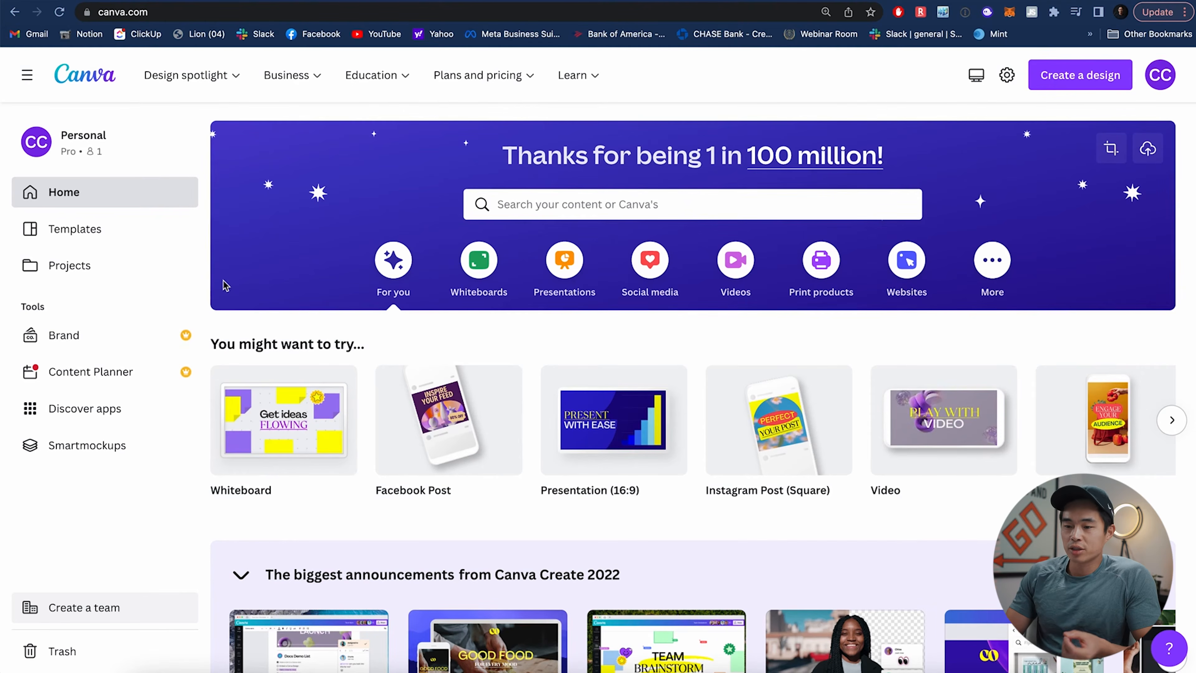
- Open the video intro maker page, look through it and start a new YouTube intro design
mouse_move(229, 85)
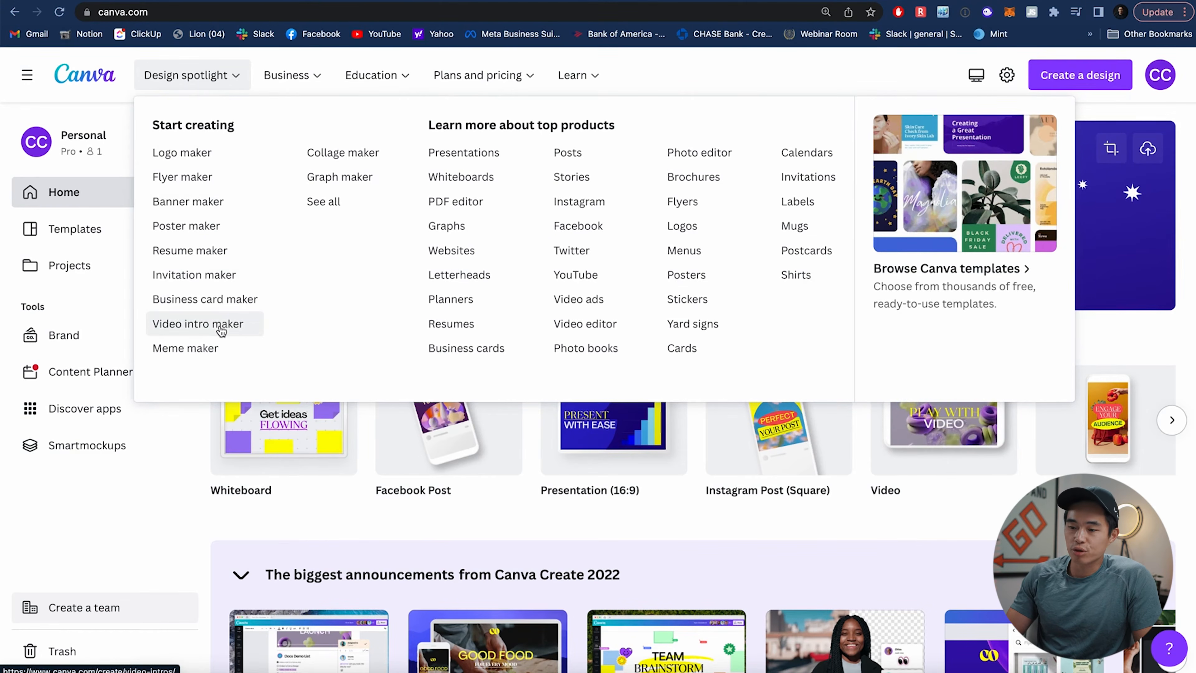
click(186, 333)
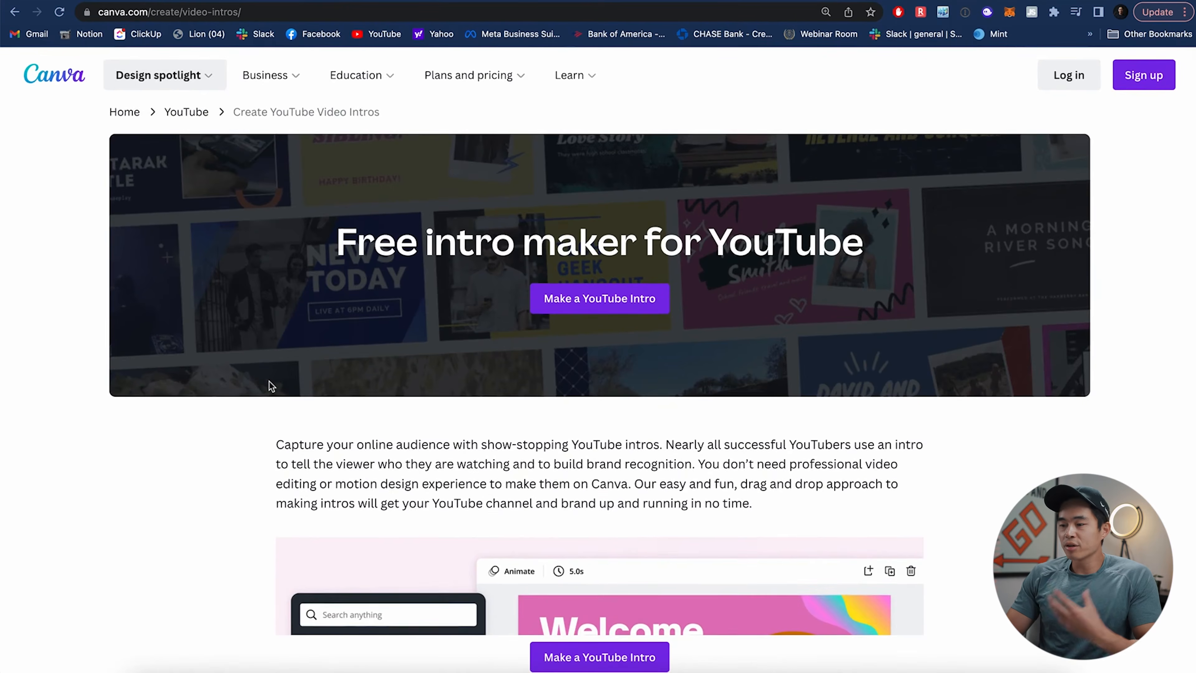
scroll(270, 380, down, 2)
scroll(270, 381, down, 5)
scroll(270, 380, down, 10)
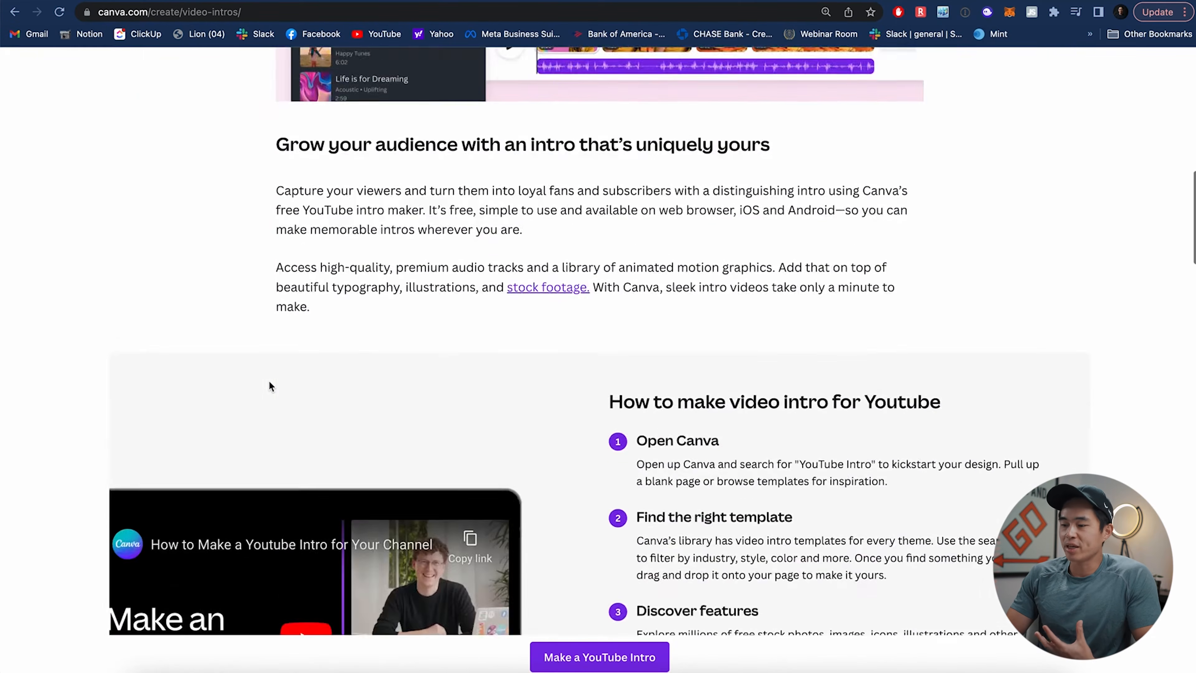
scroll(270, 384, down, 5)
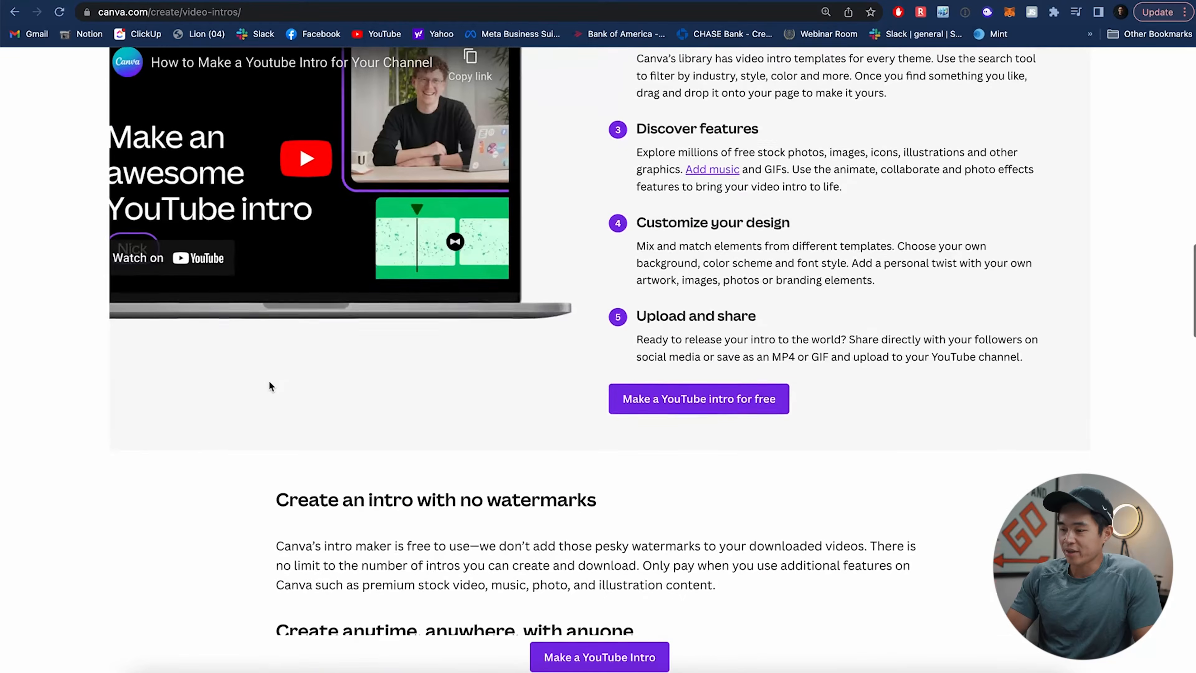
scroll(269, 384, up, 20)
scroll(269, 384, down, 1)
scroll(269, 384, up, 1)
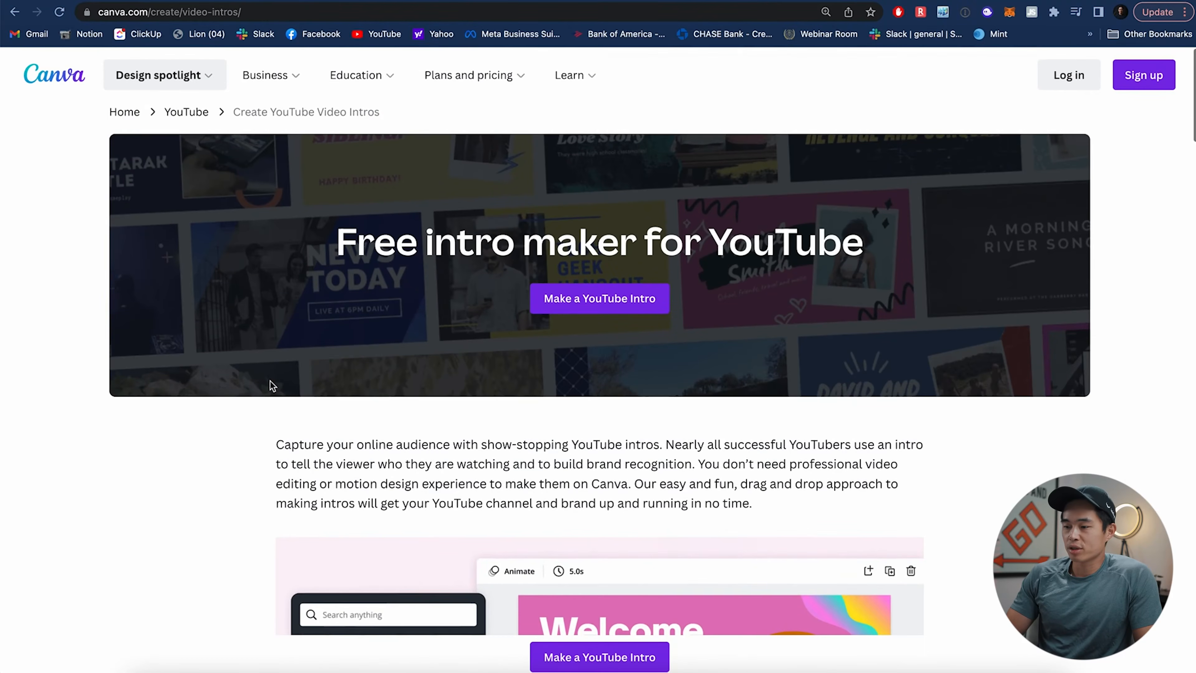
click(614, 307)
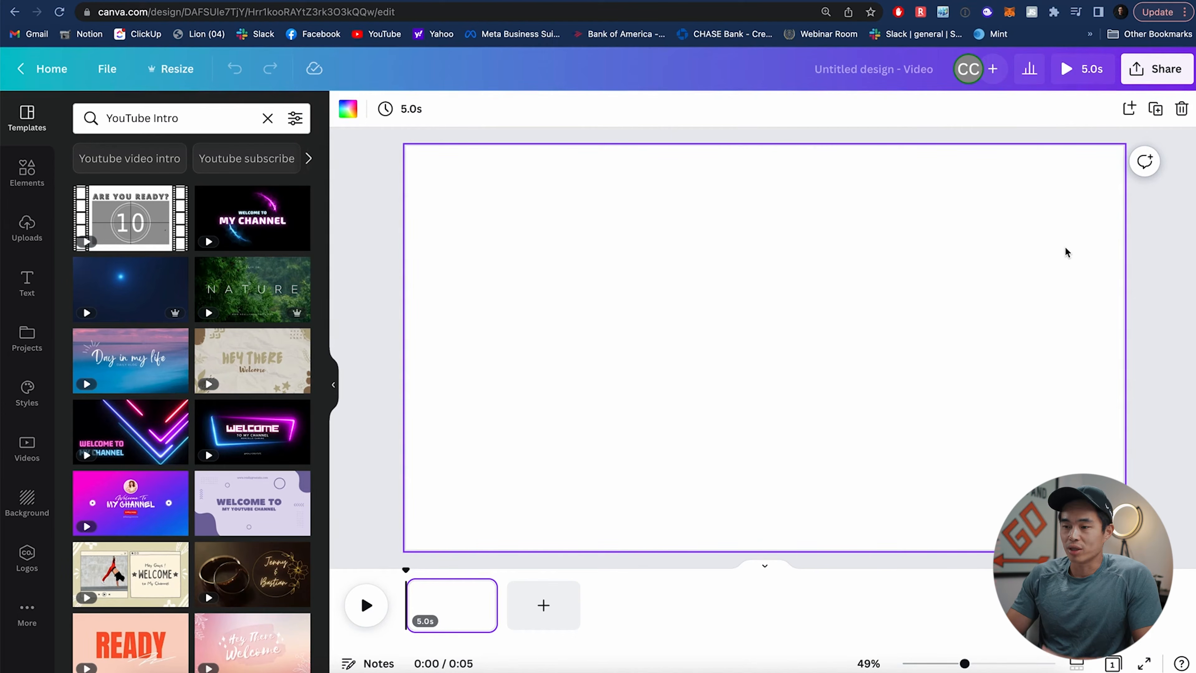
- Browse the YouTube Intro templates and apply the "Day in my life" daily vlog template to the blank page
scroll(147, 294, down, 5)
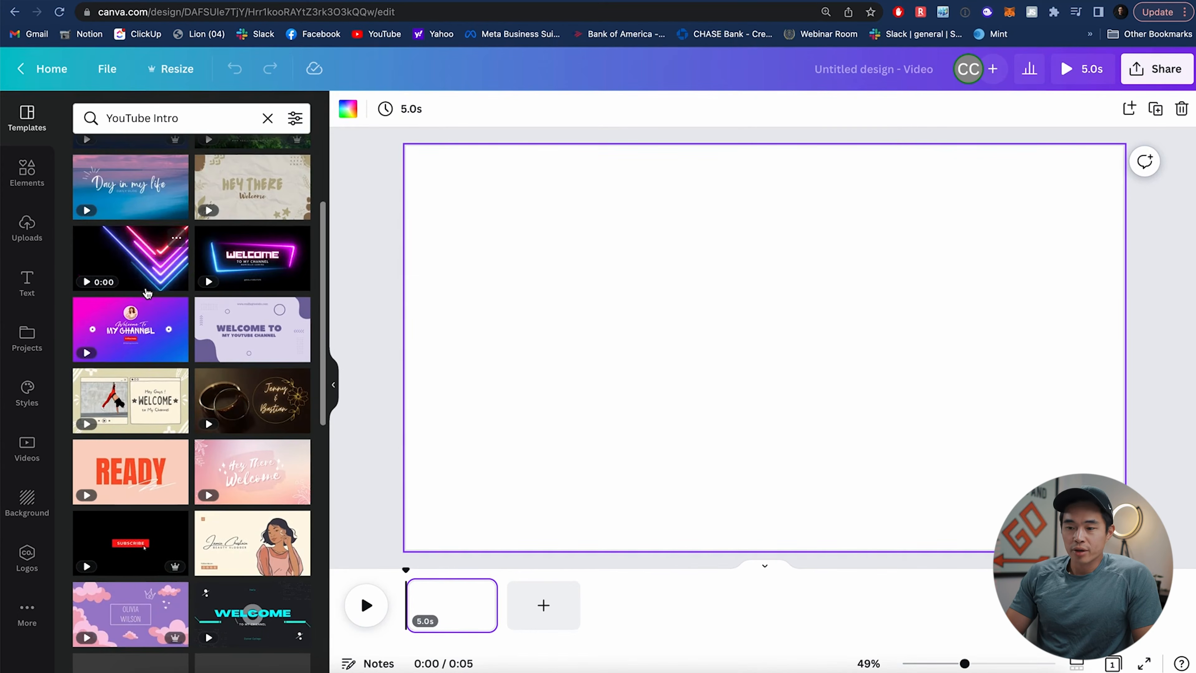
scroll(147, 293, down, 3)
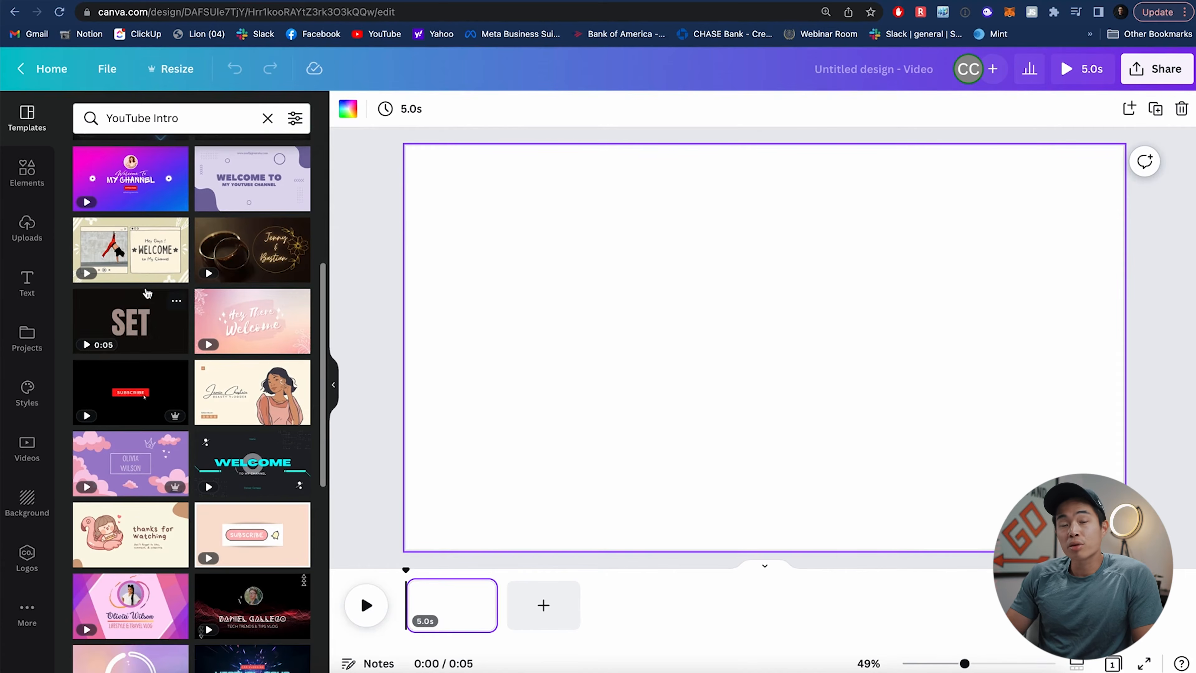
scroll(147, 293, down, 1)
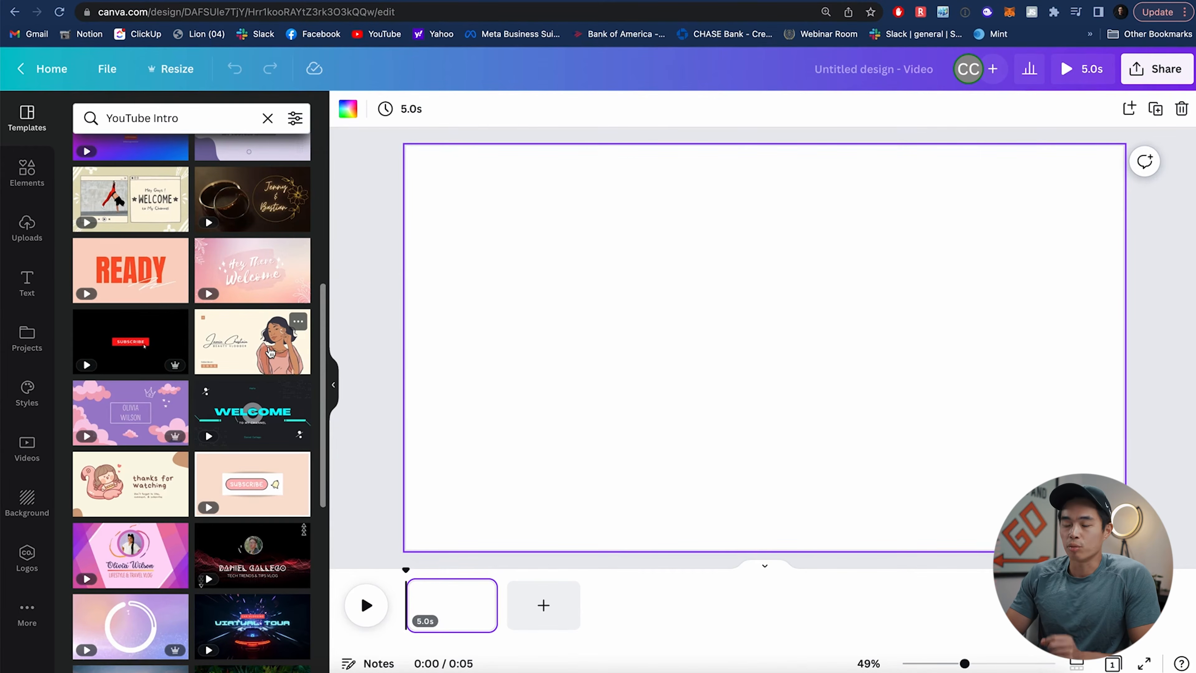
scroll(271, 352, down, 2)
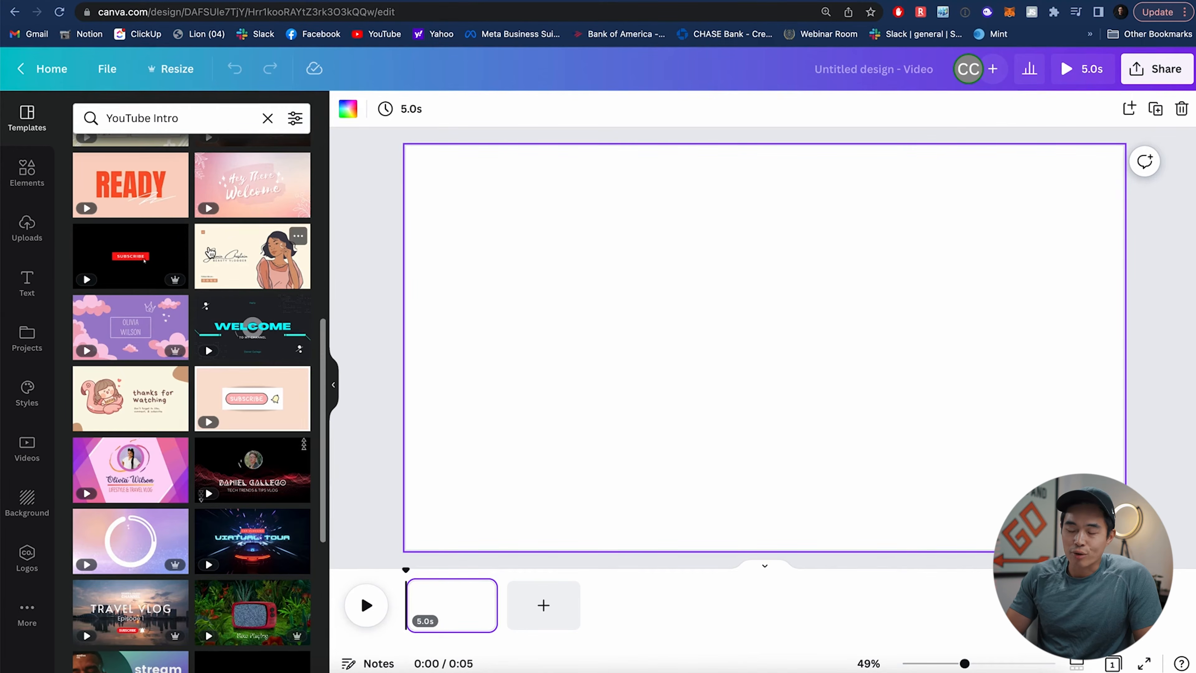
mouse_move(177, 288)
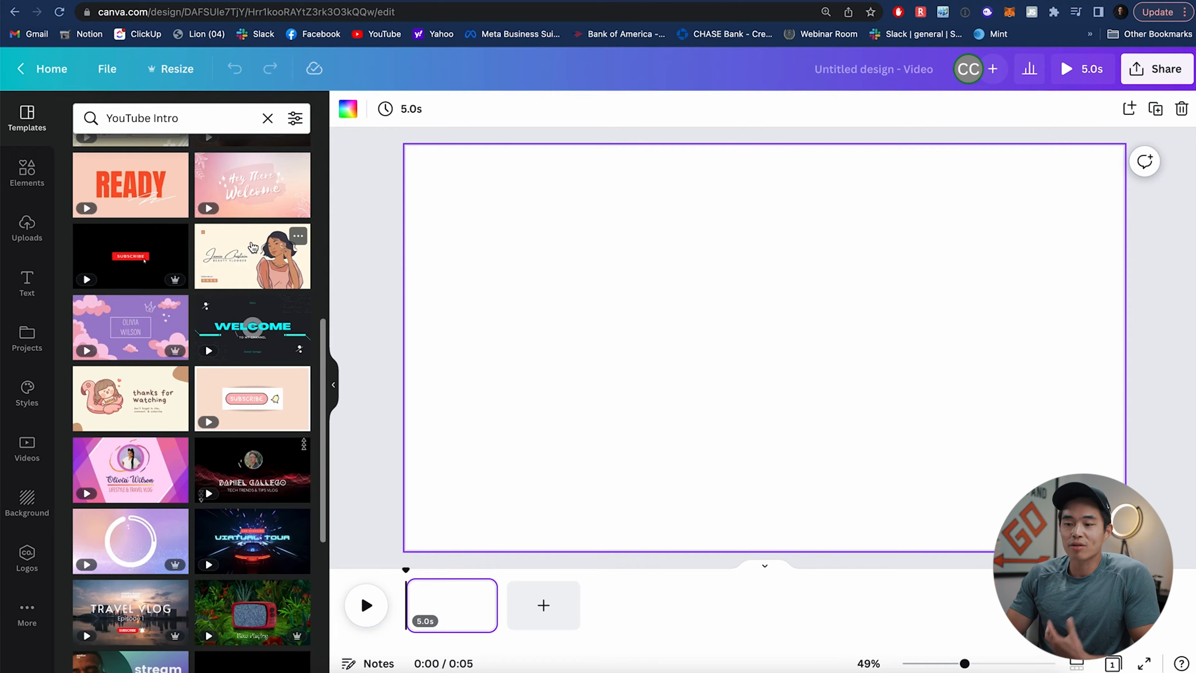
scroll(259, 257, up, 10)
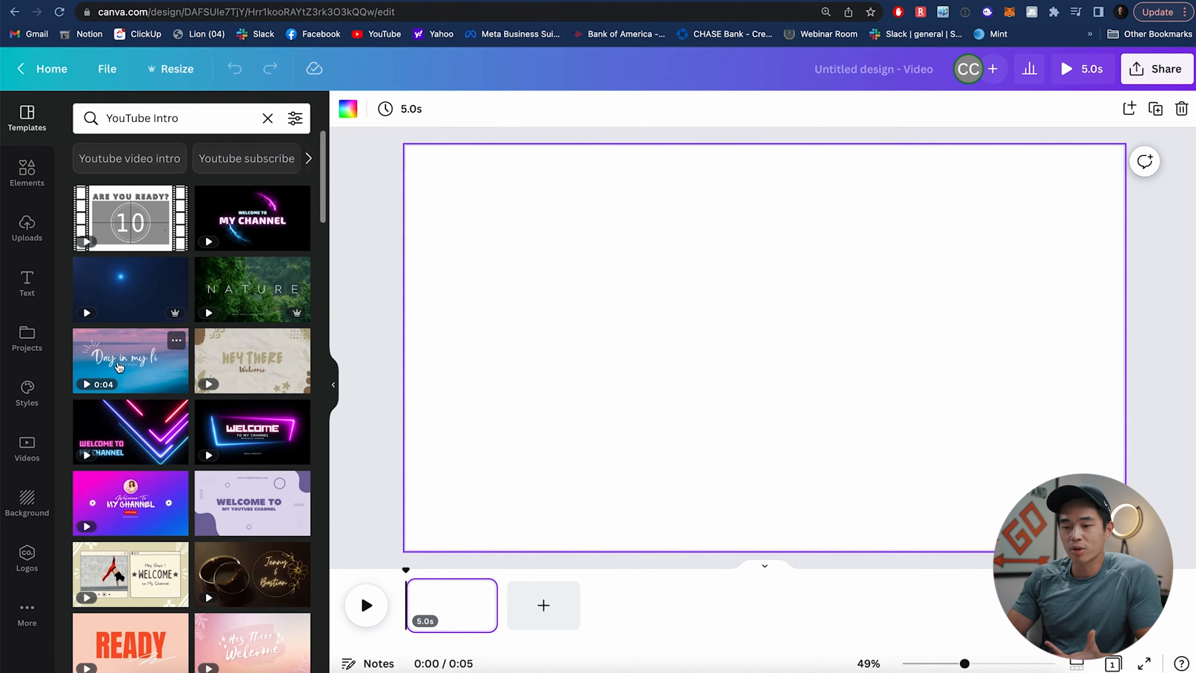
click(140, 368)
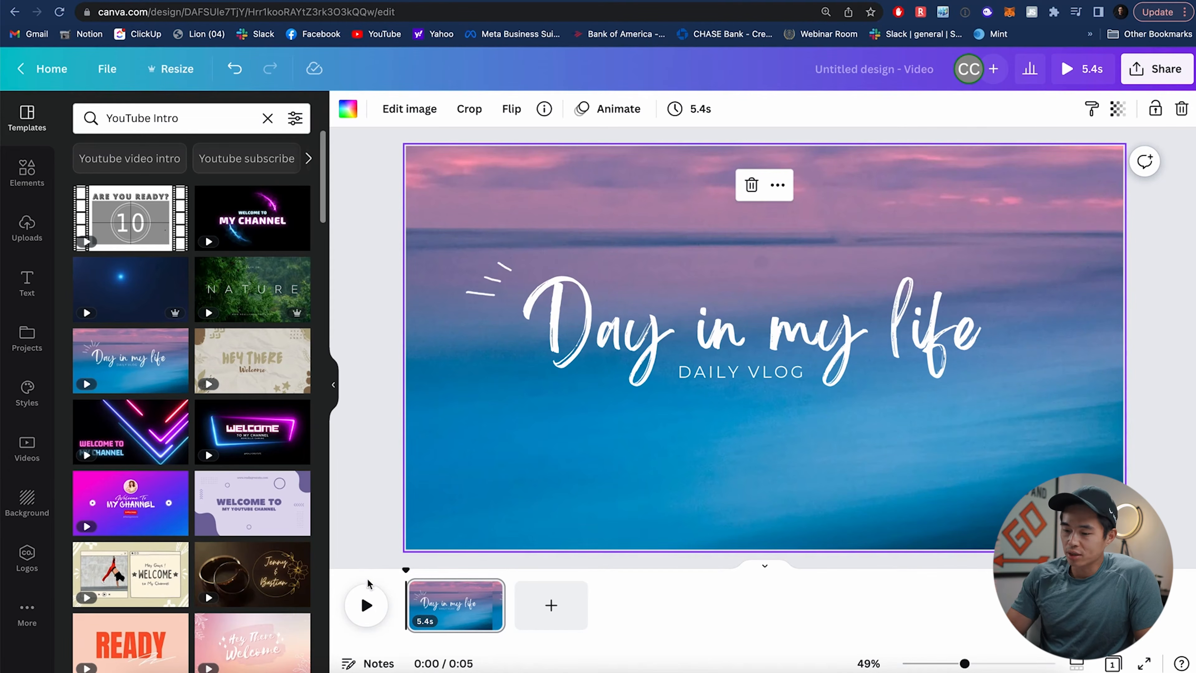
- Play the intro and trim the page's duration to 2.4 seconds
click(380, 611)
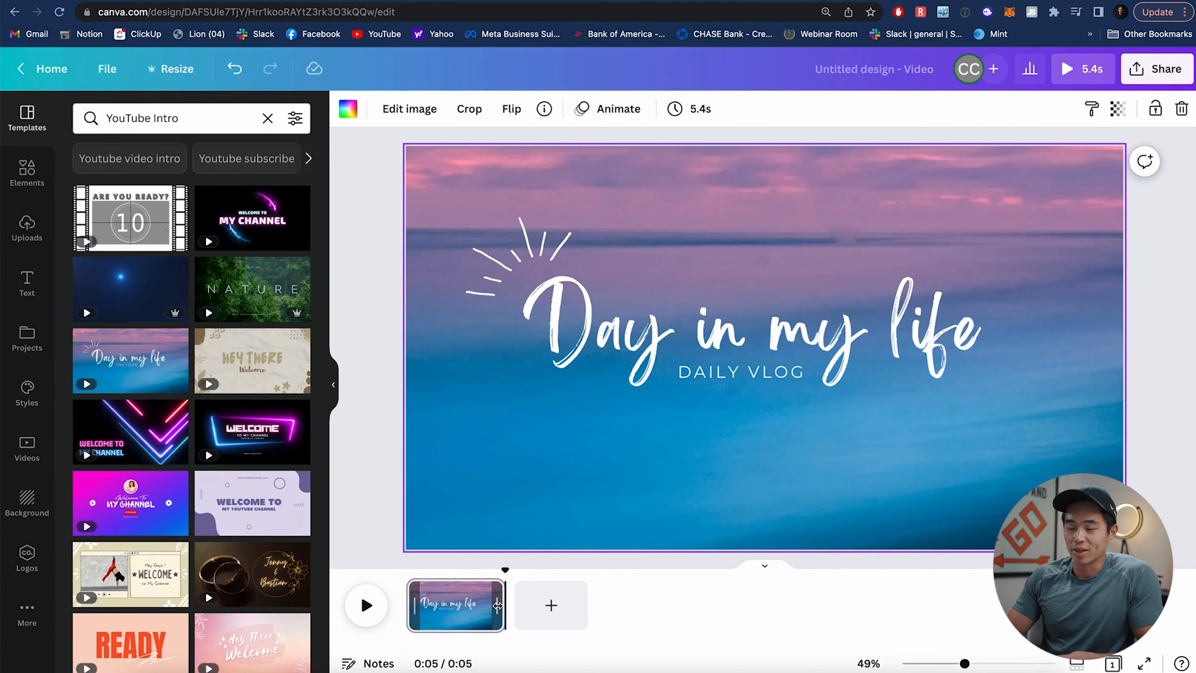
drag(497, 605, 446, 611)
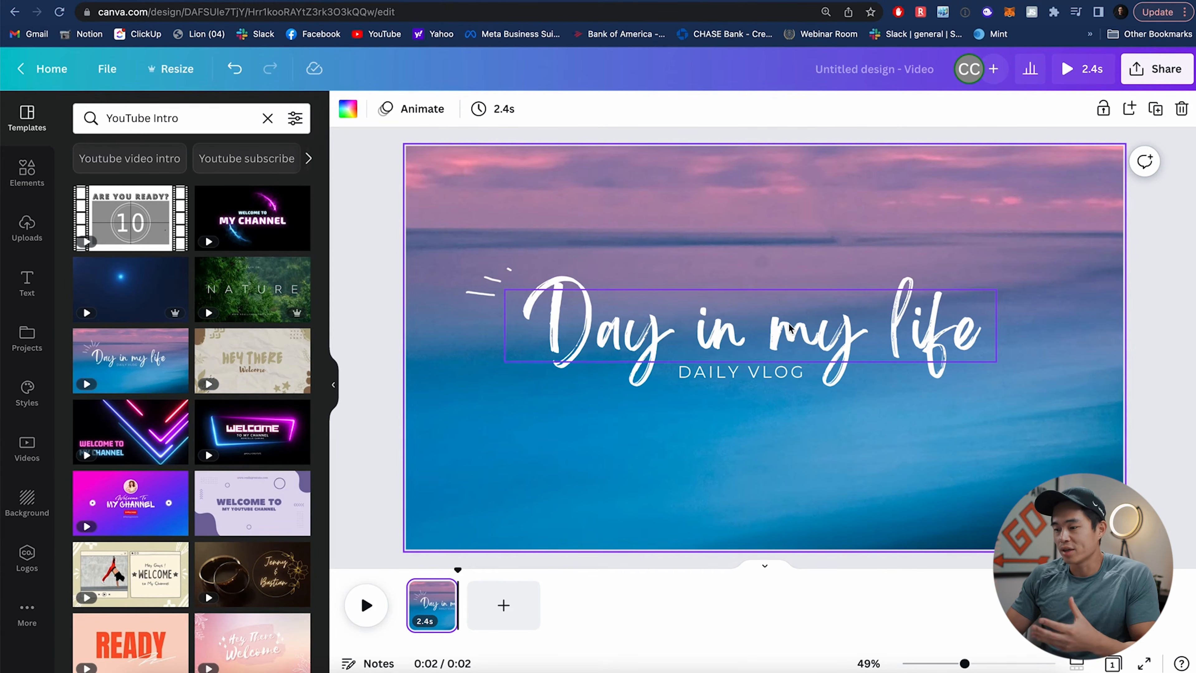
- Replace the title with "Welcome to my" and the subtitle with "CHANNEL", and preview the edited intro
click(637, 335)
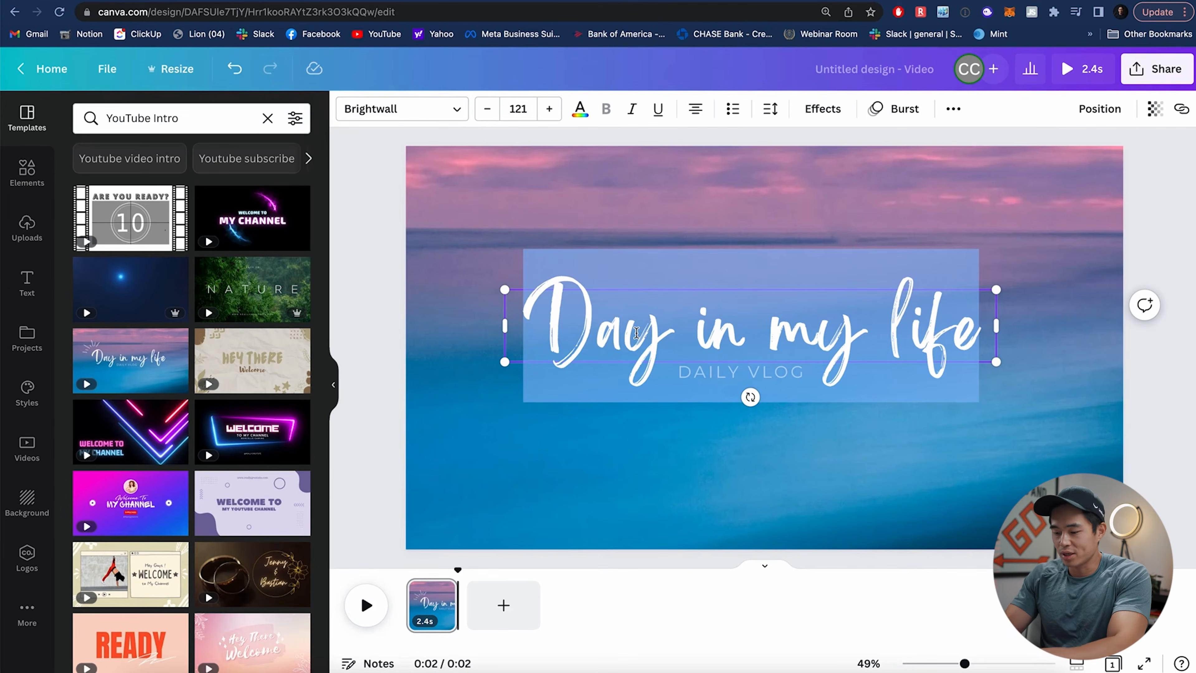
text(Welcome to my)
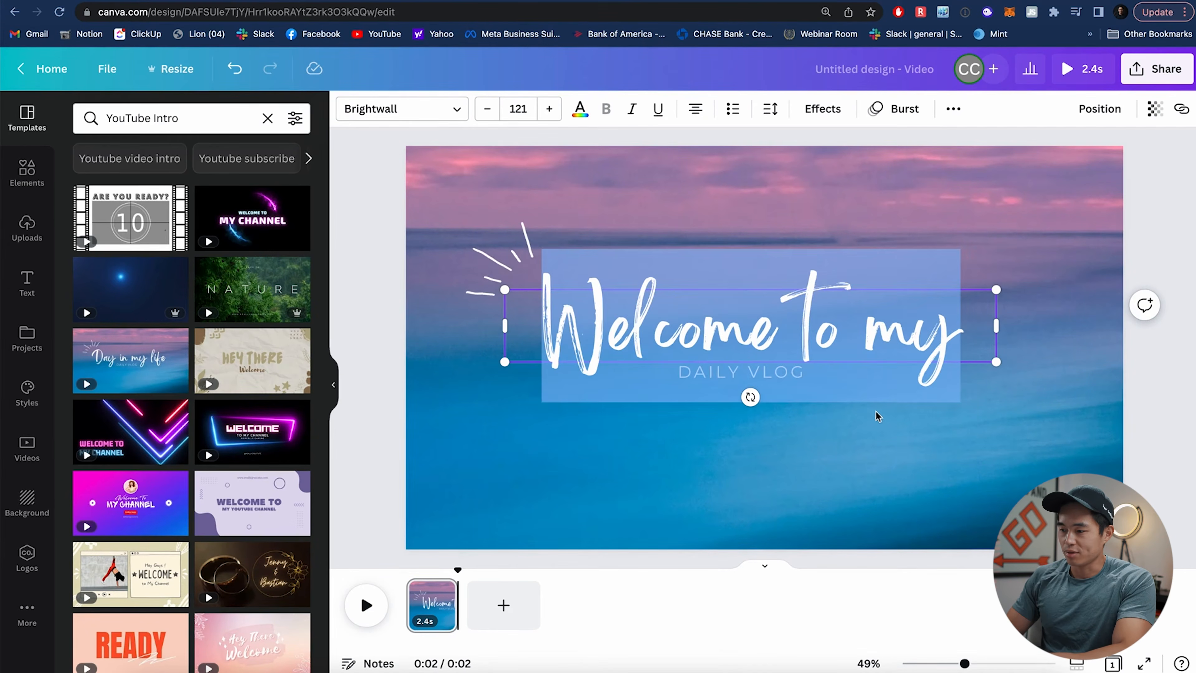
click(893, 431)
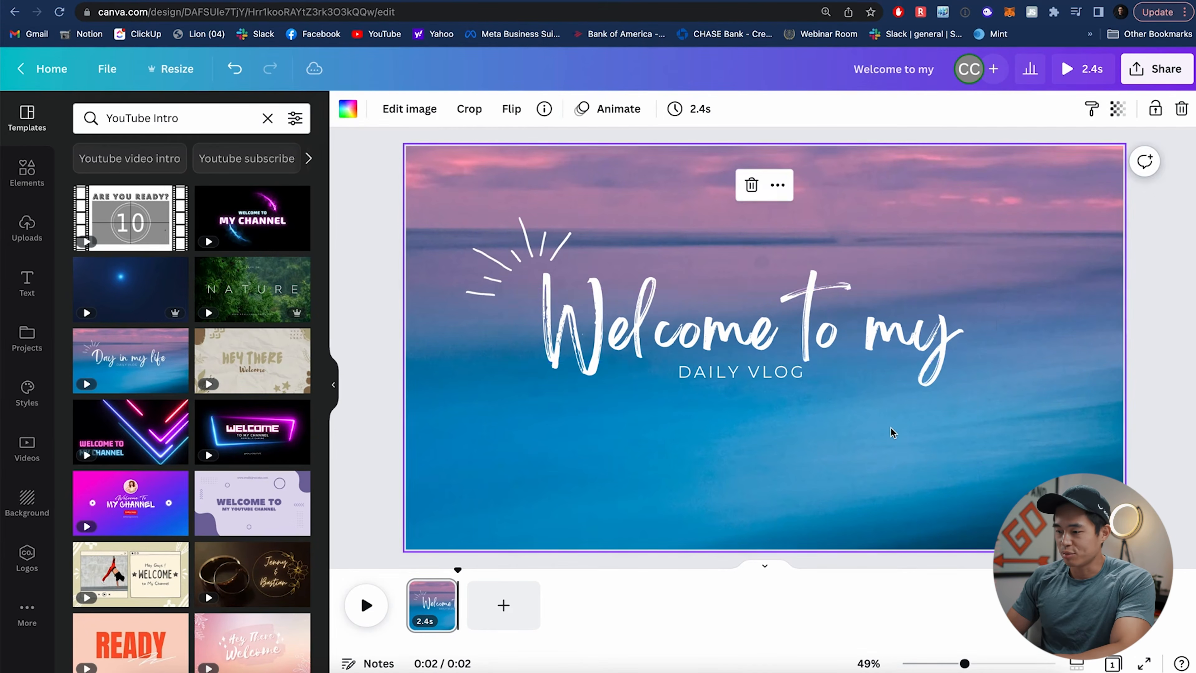
click(782, 375)
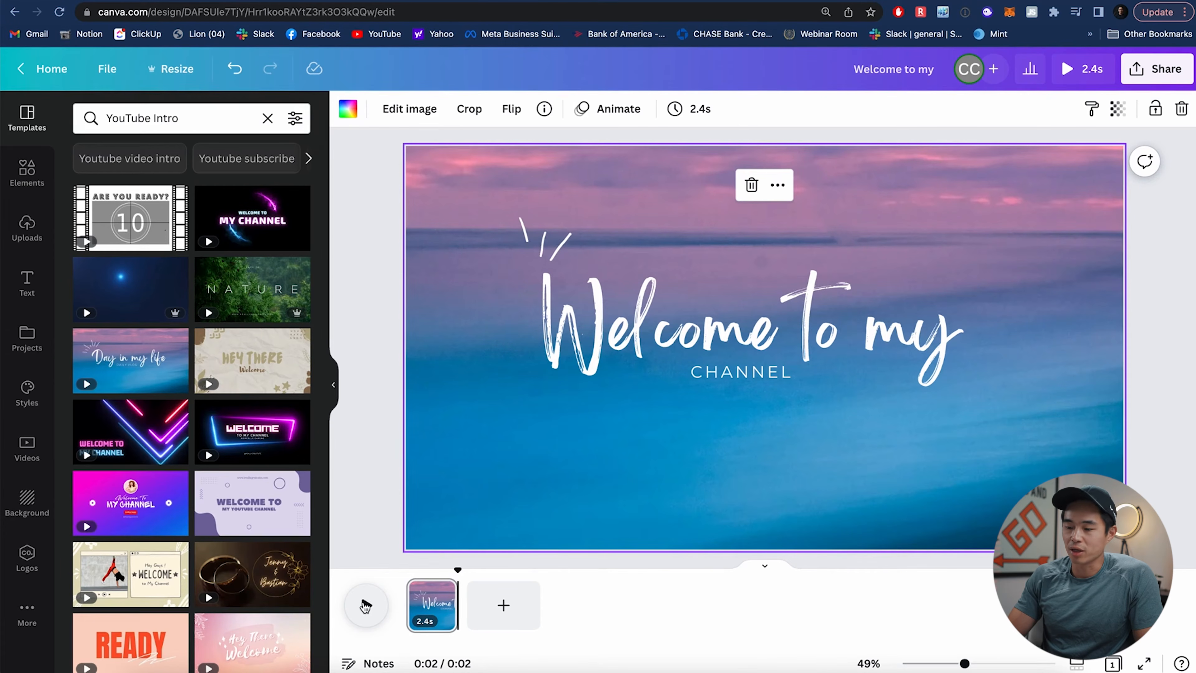
click(366, 605)
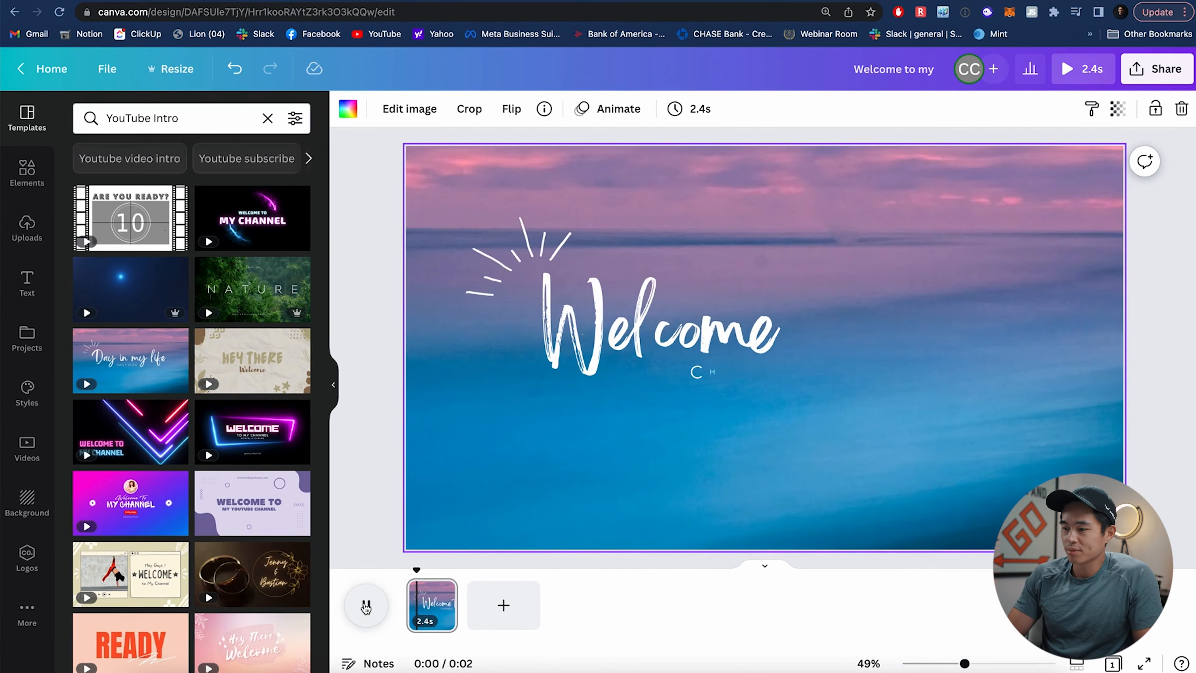
click(767, 587)
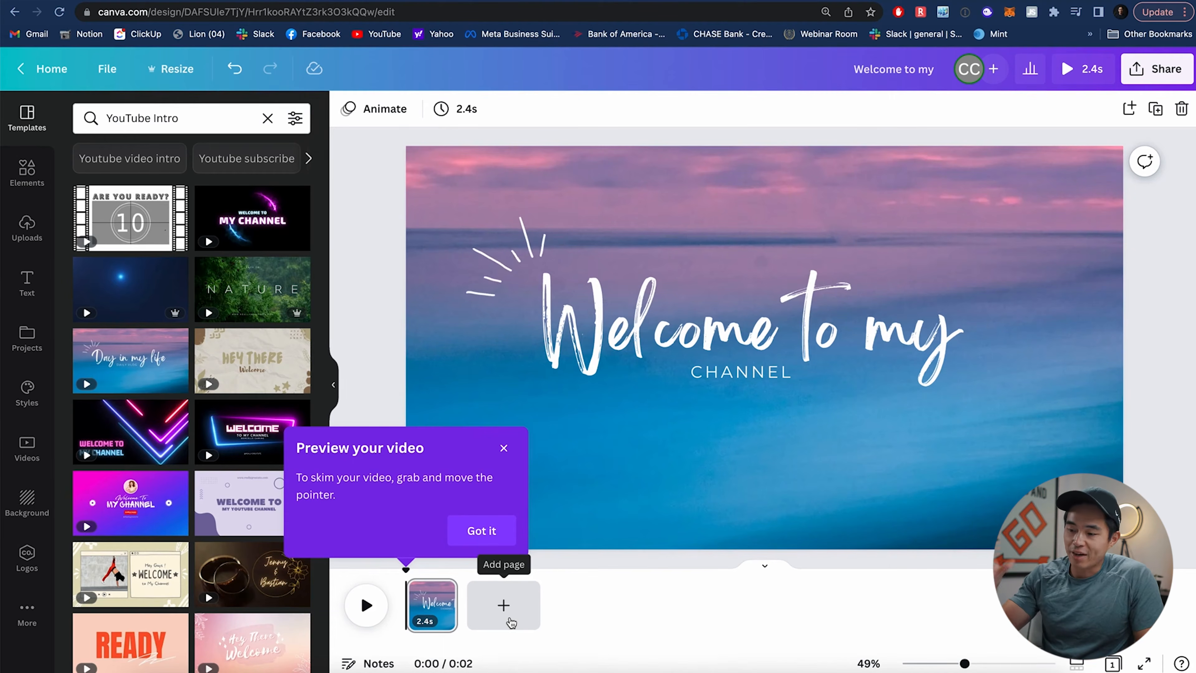
- Add a blank second page and place the red-haired teacher with a pointer from the "Simple Friendly 3D Teachers" collection on it
click(510, 621)
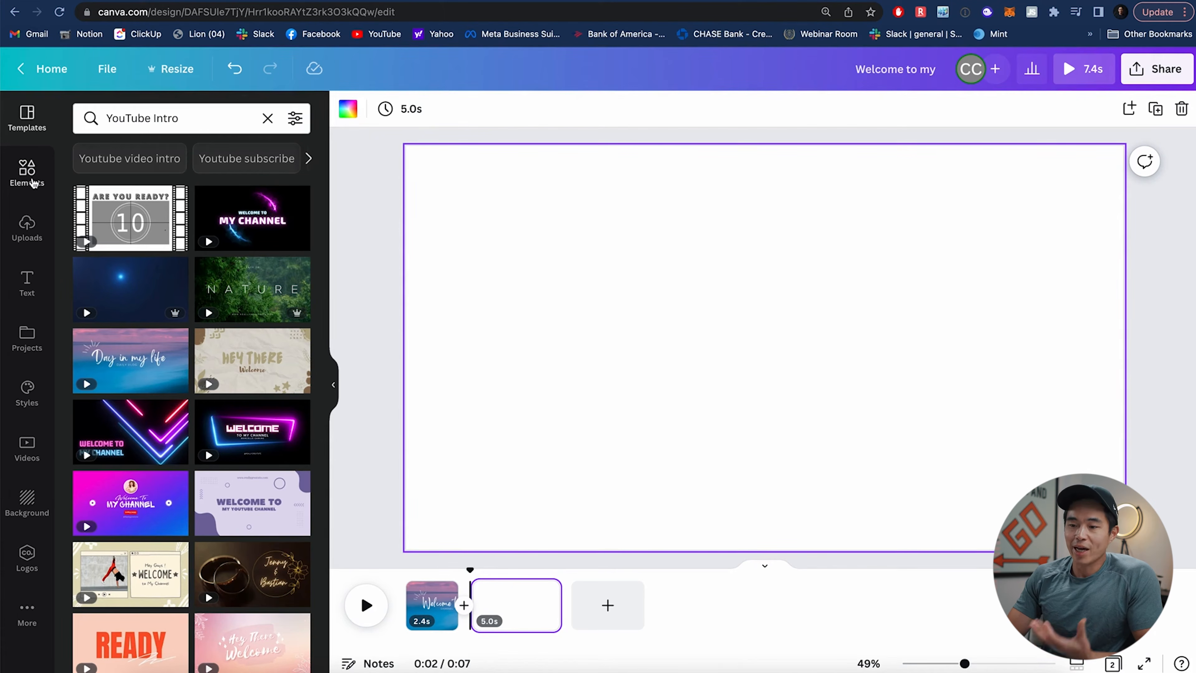
click(27, 172)
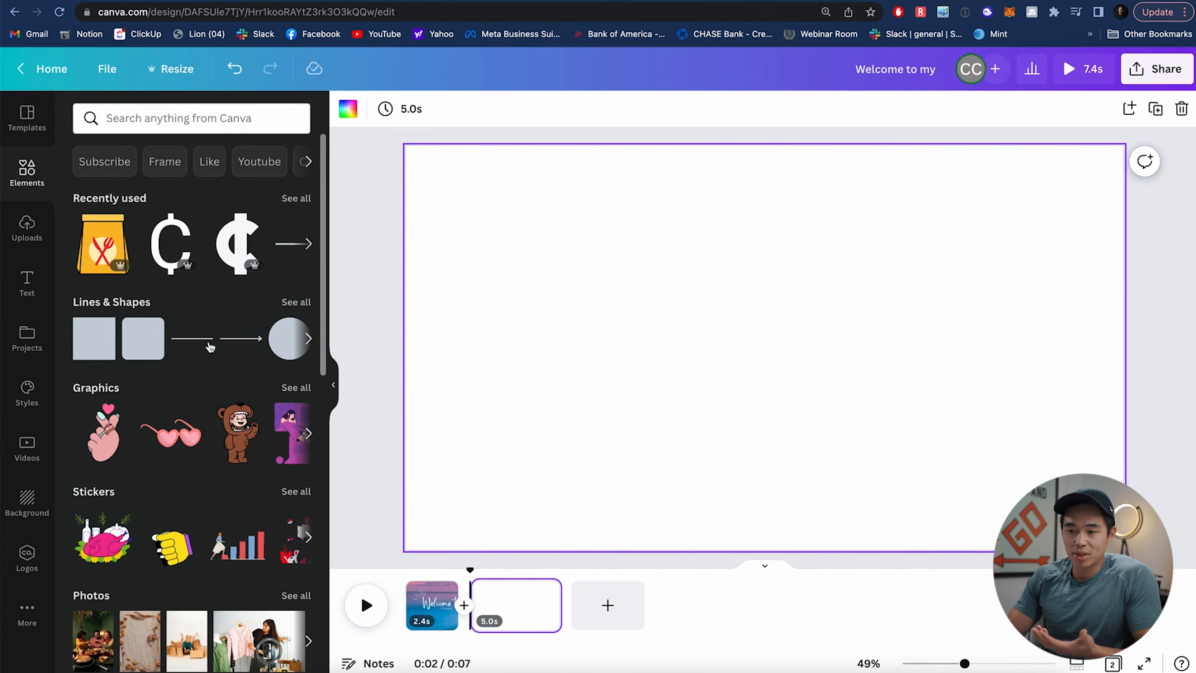
scroll(205, 325, down, 2)
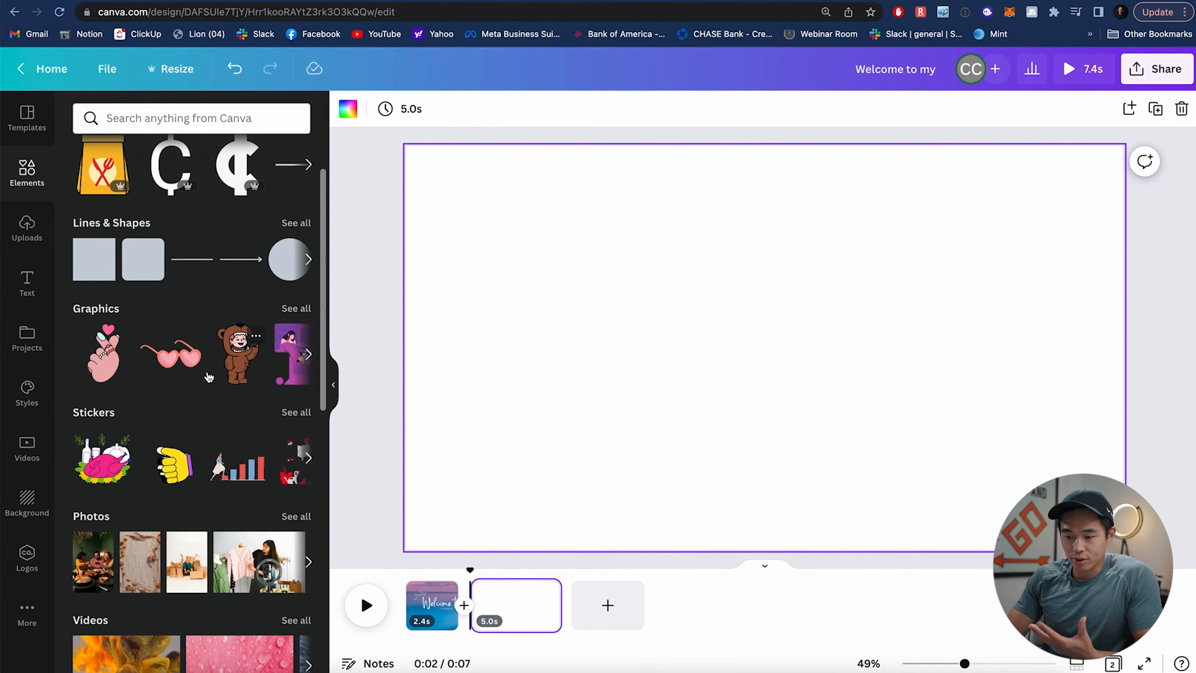
scroll(209, 377, down, 4)
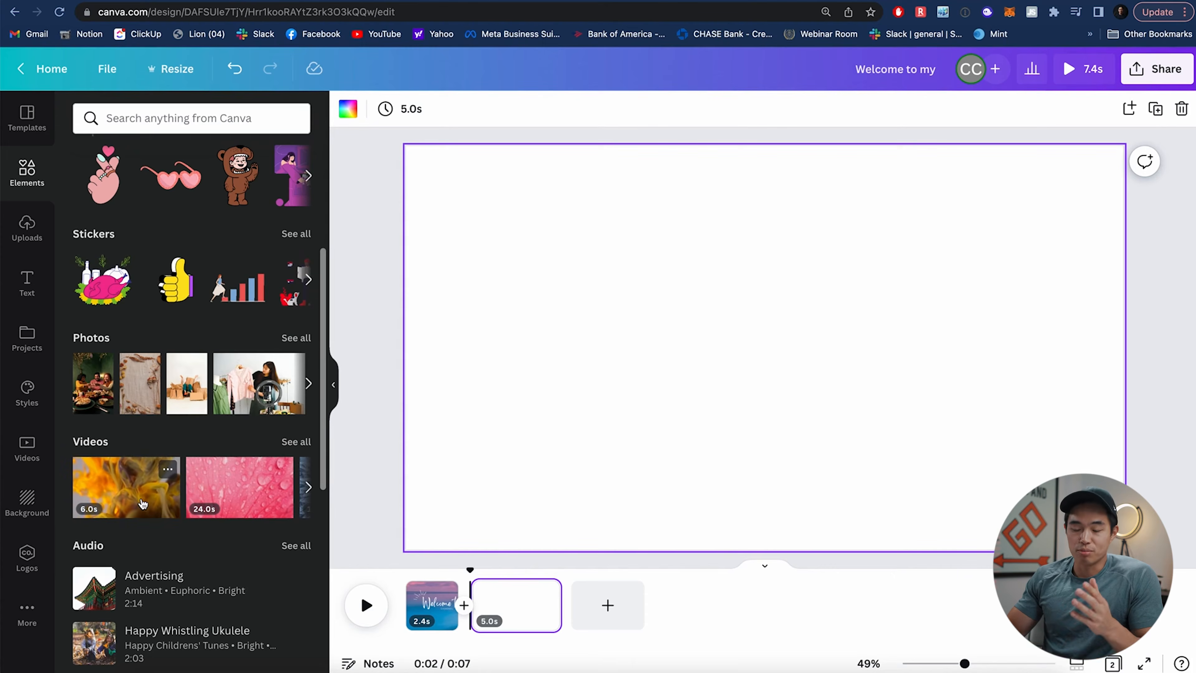
scroll(143, 504, down, 5)
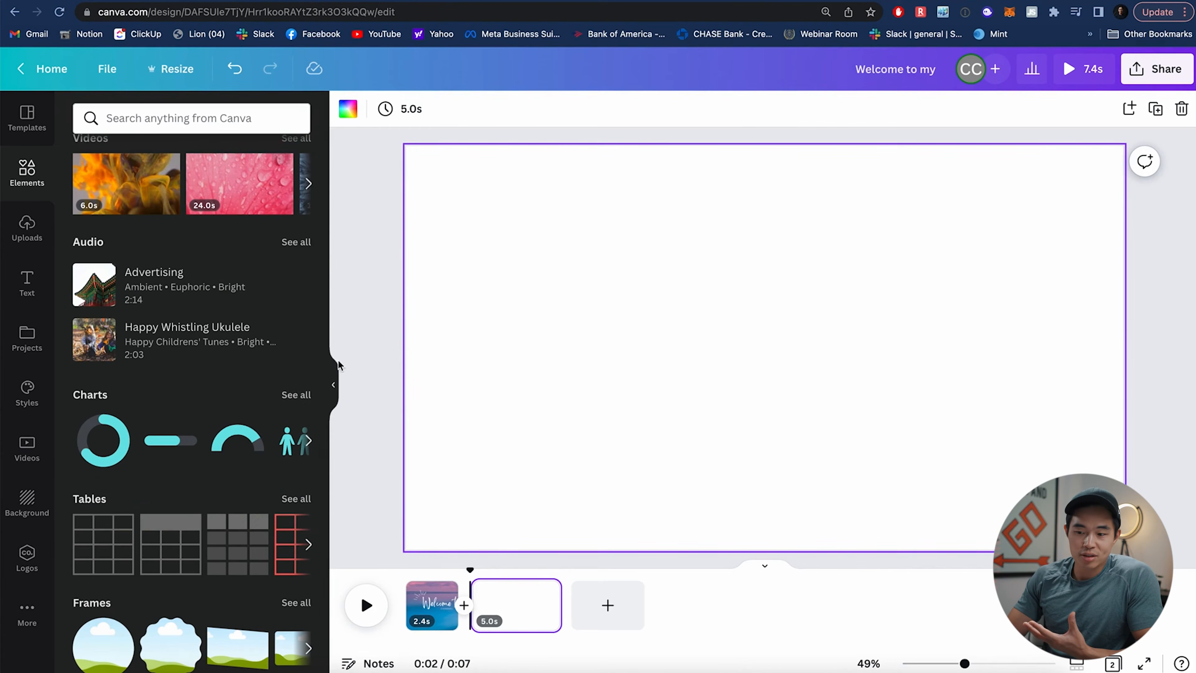
scroll(155, 540, down, 3)
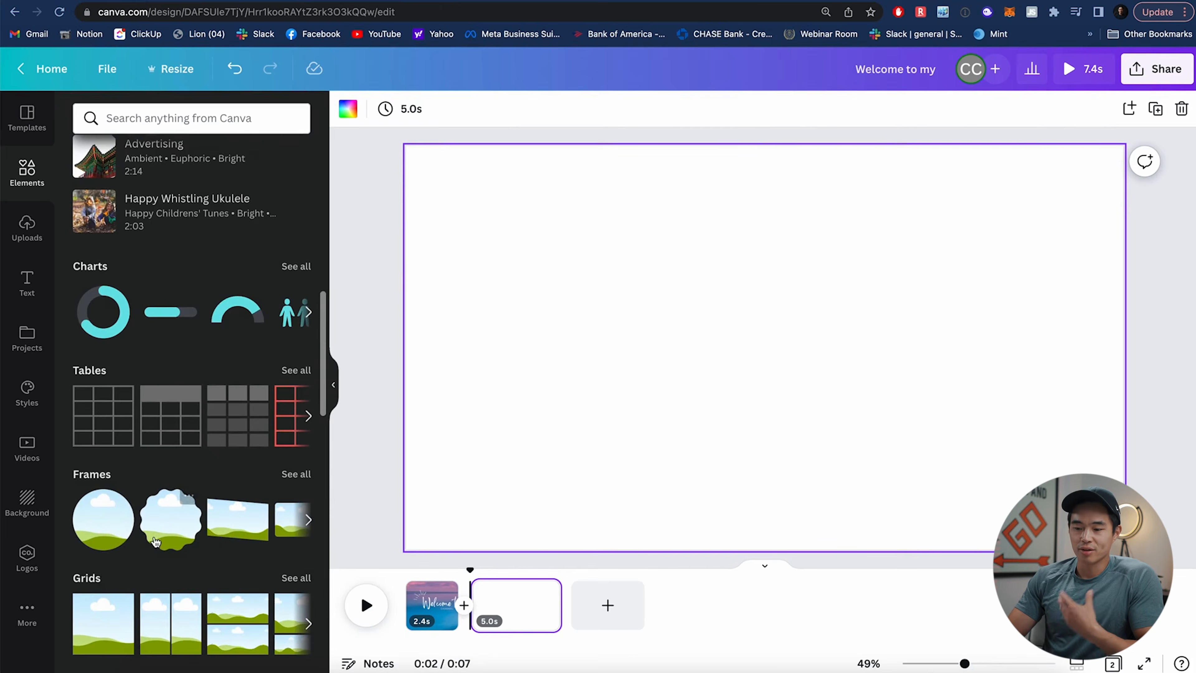
scroll(264, 513, down, 6)
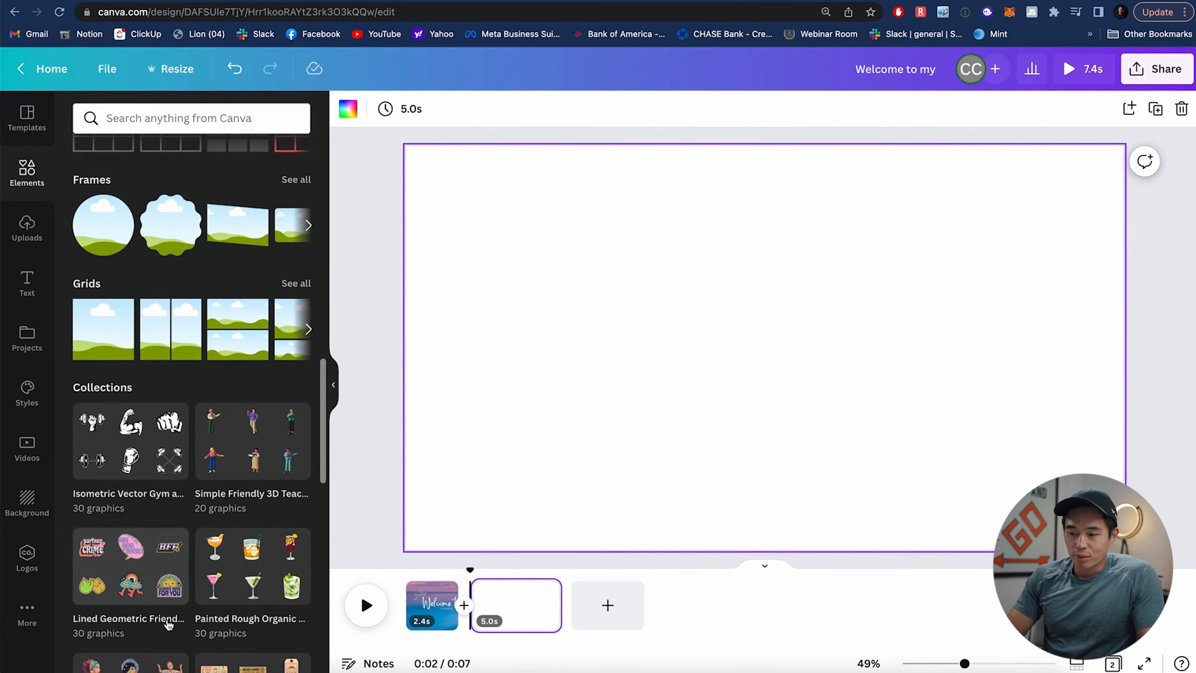
click(271, 495)
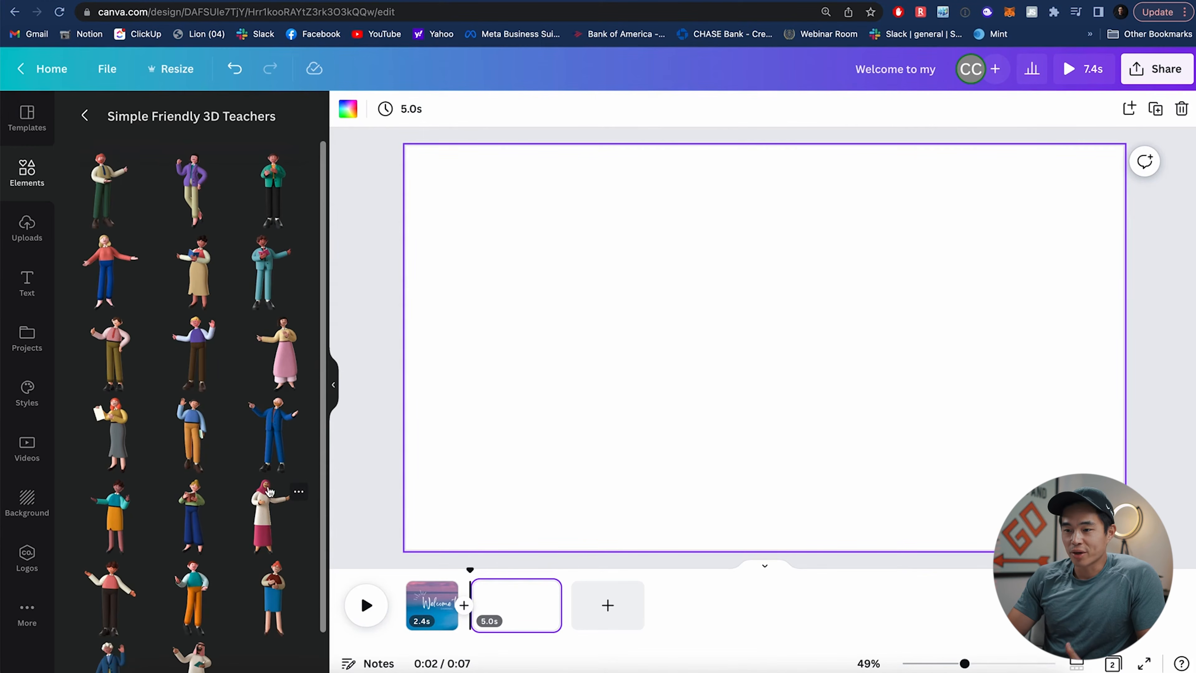
click(97, 197)
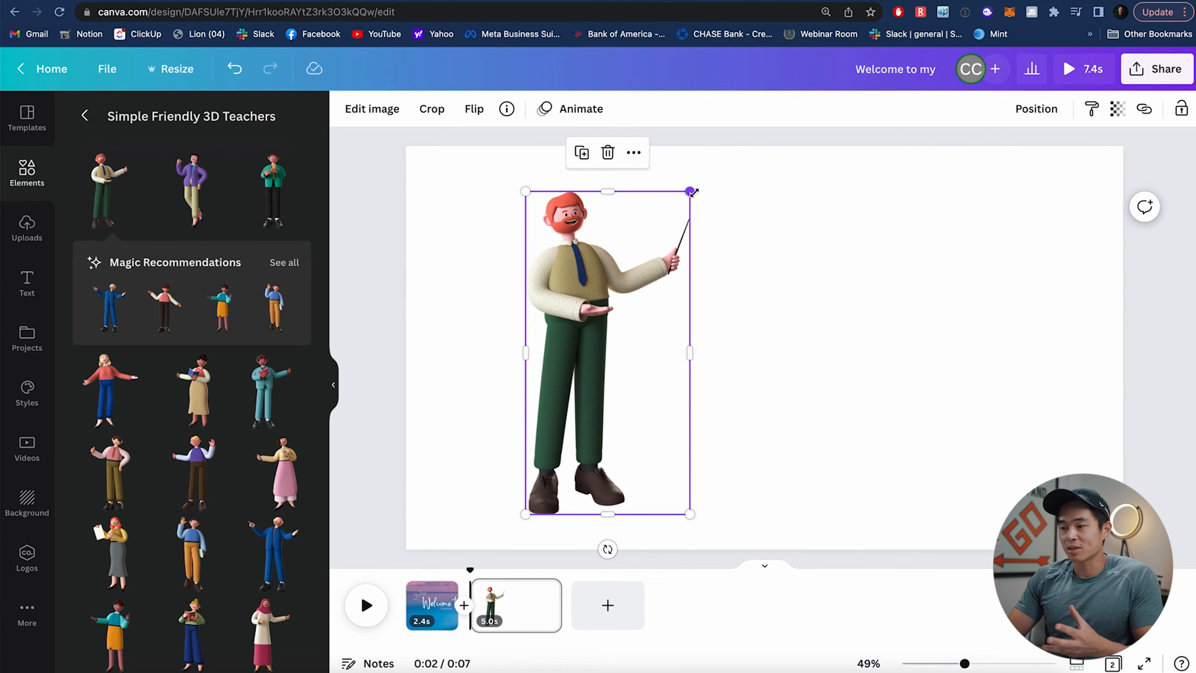
- Shrink the teacher graphic slightly and move it up a little on the left half of the page
drag(694, 192, 664, 256)
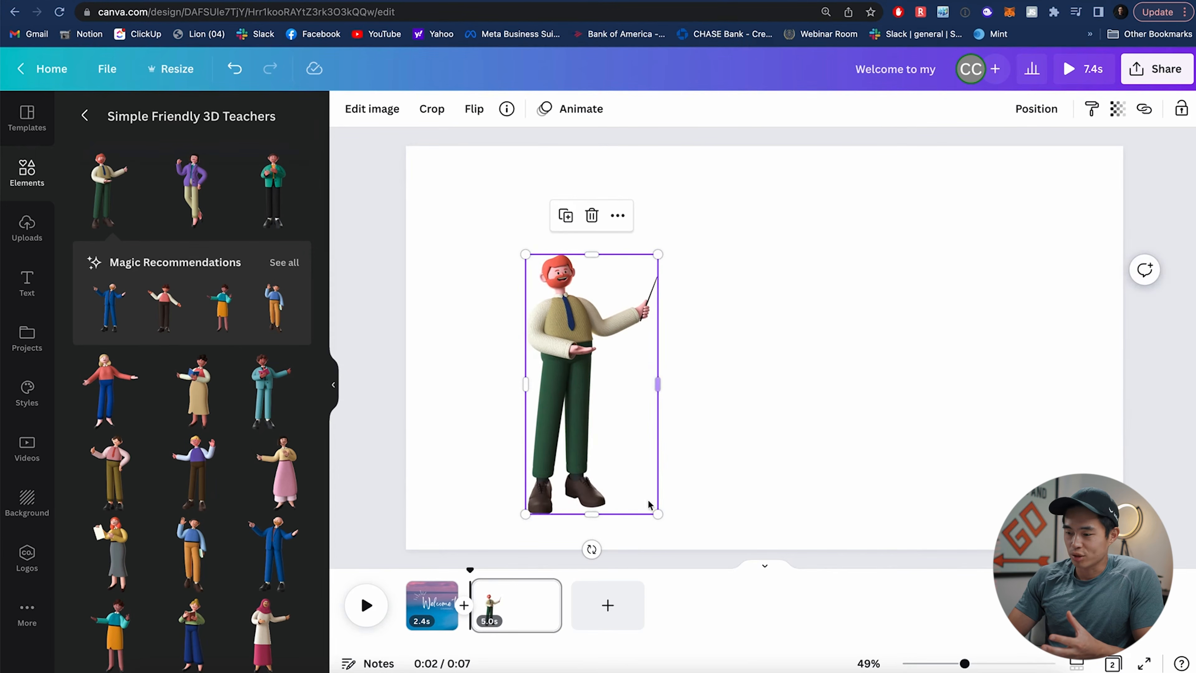
drag(596, 373, 592, 339)
click(796, 448)
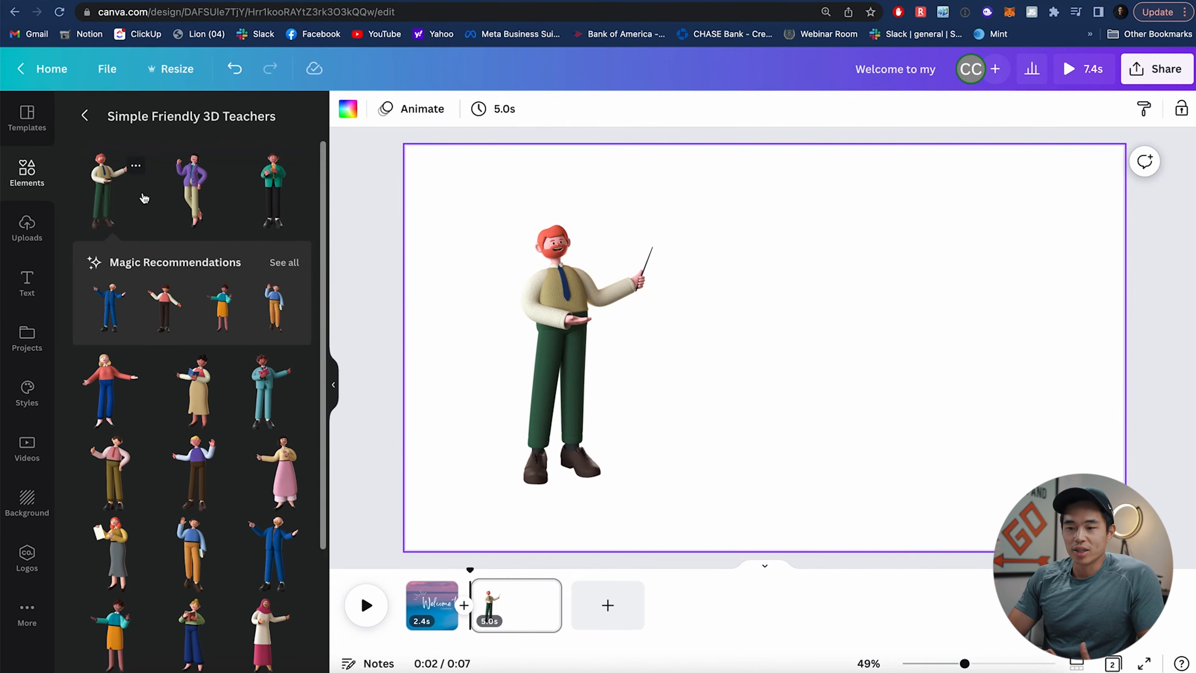
- Upload the image file "StartupWise Blog Ash Green Transparent.png" to the image library
click(29, 240)
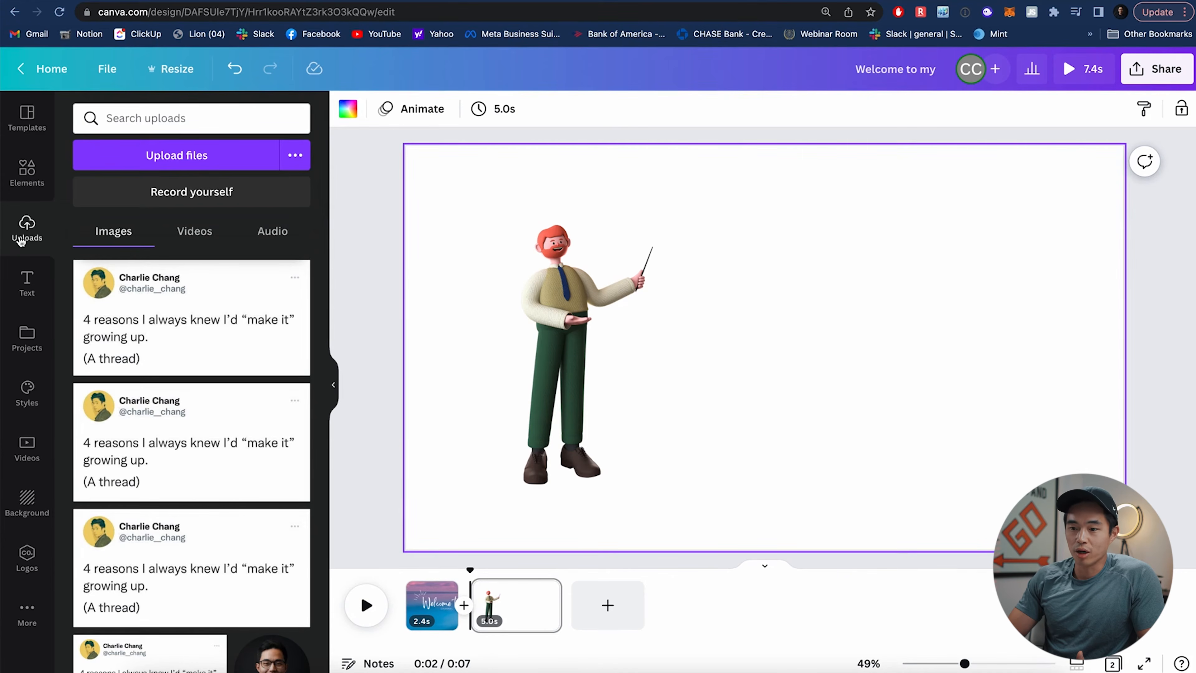
click(208, 163)
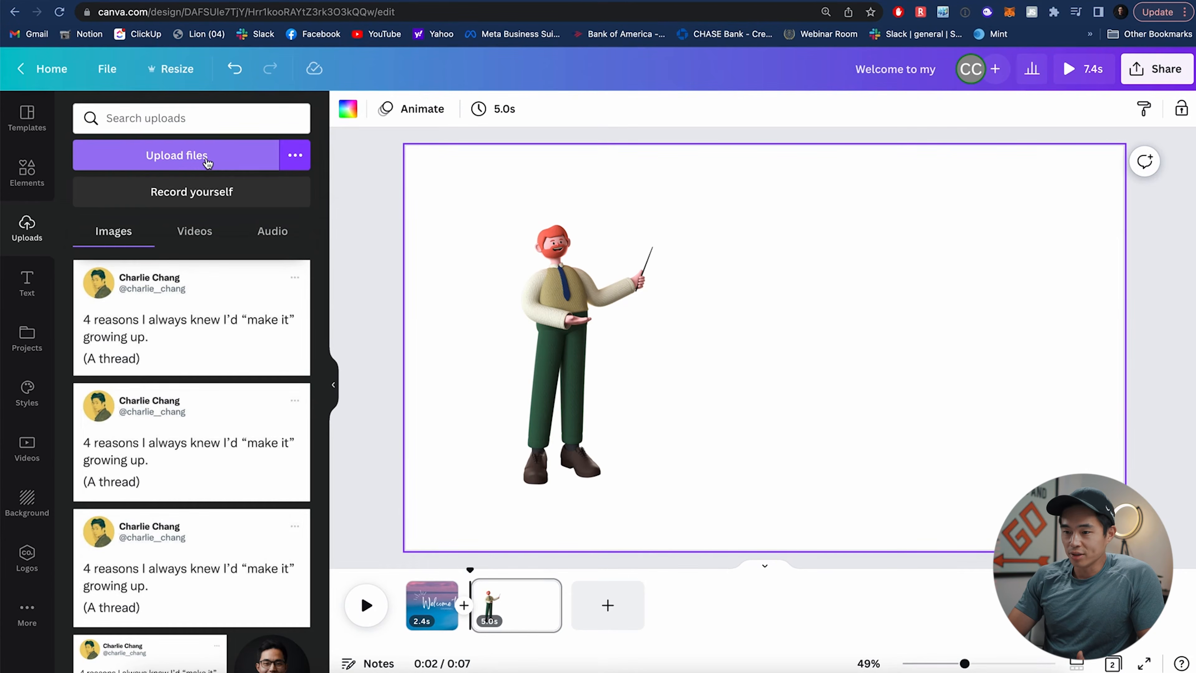
click(609, 257)
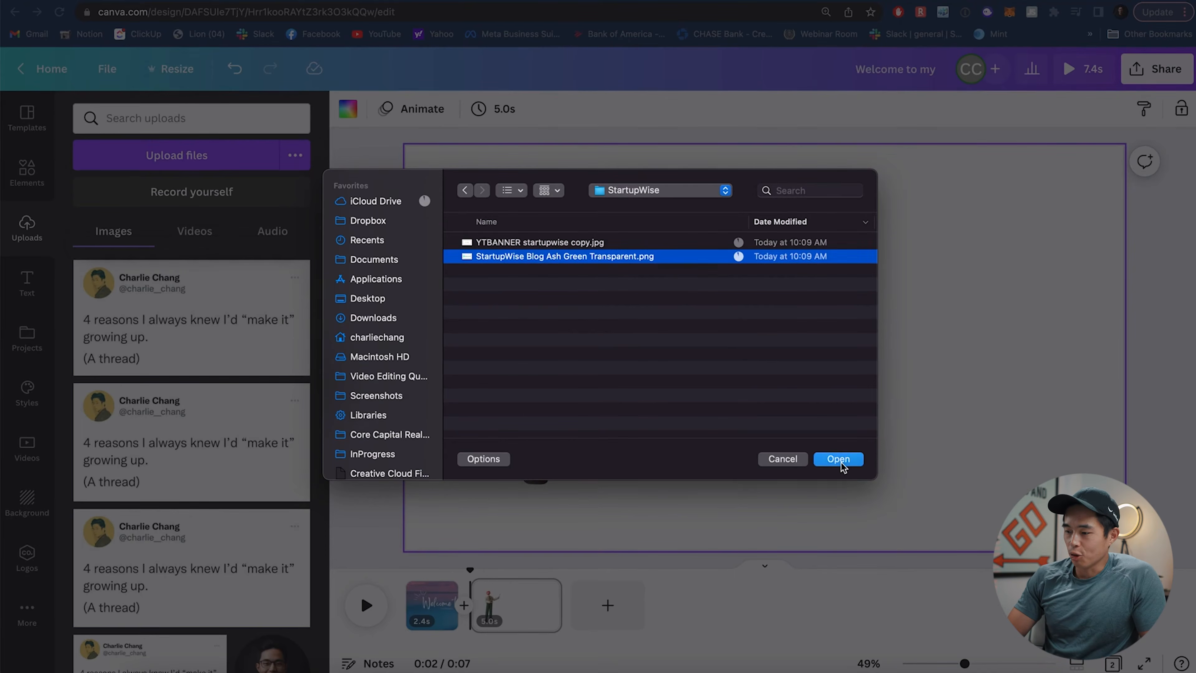
click(841, 459)
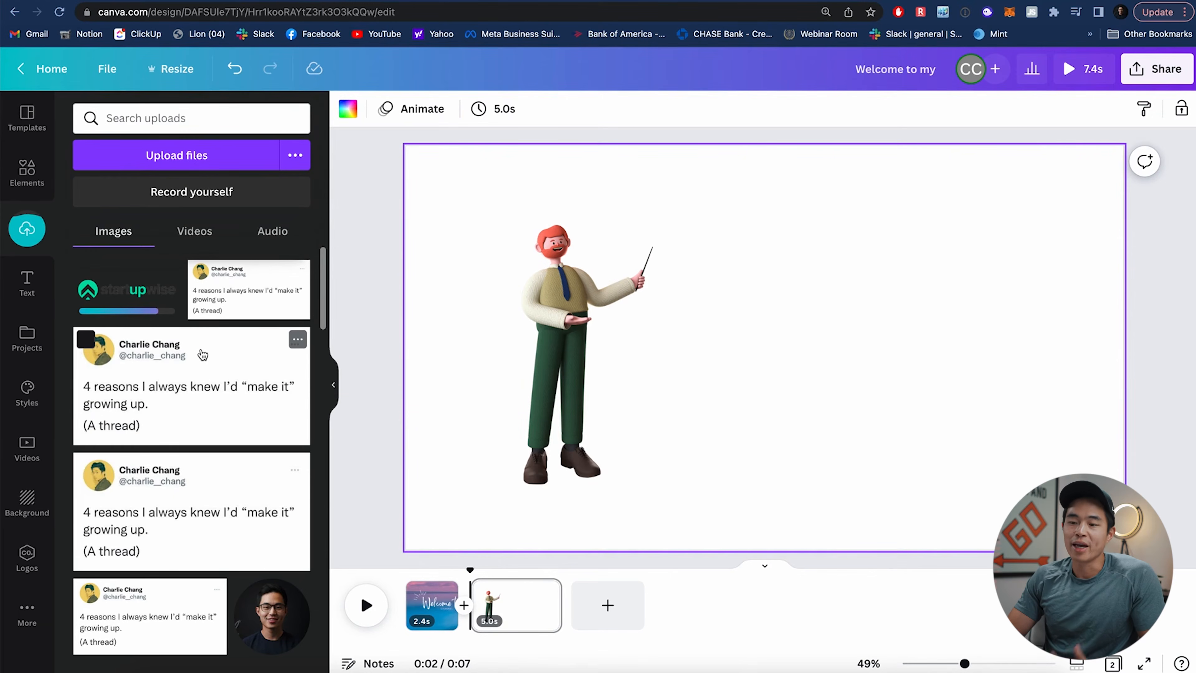
- Place the uploaded startupwise logo on the second page, shrink it and position it beside the teacher's pointer on the right half
drag(135, 295, 705, 280)
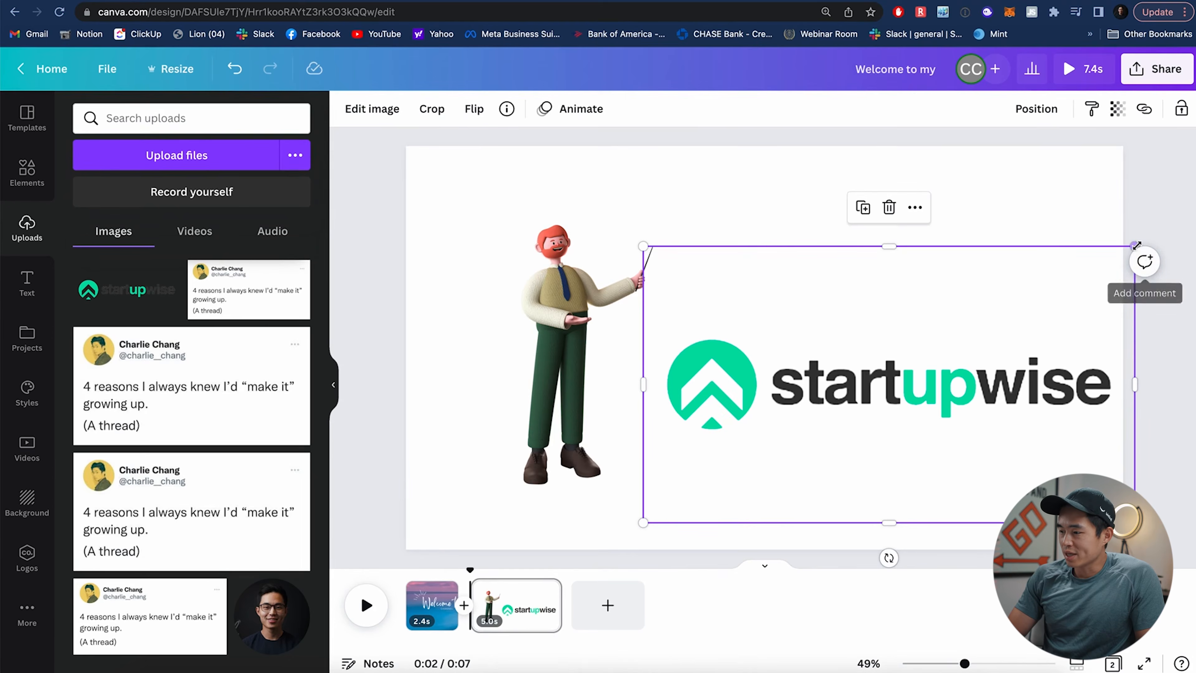
drag(1135, 246, 987, 414)
drag(818, 452, 862, 365)
drag(862, 364, 883, 367)
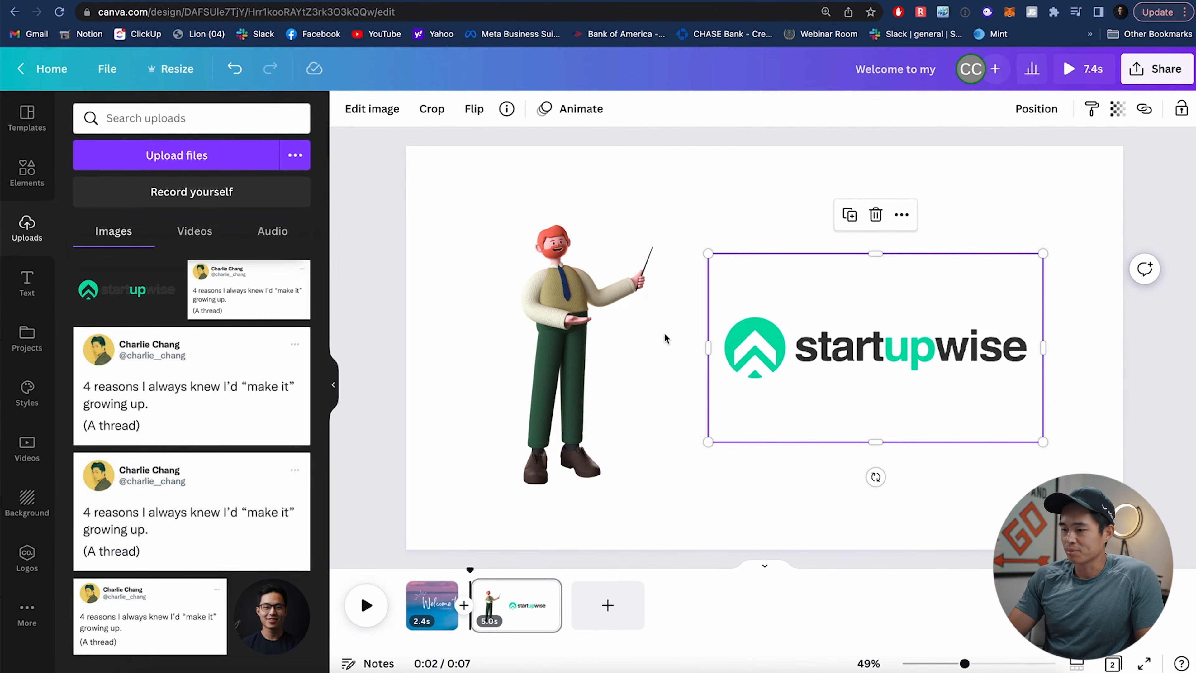
click(790, 516)
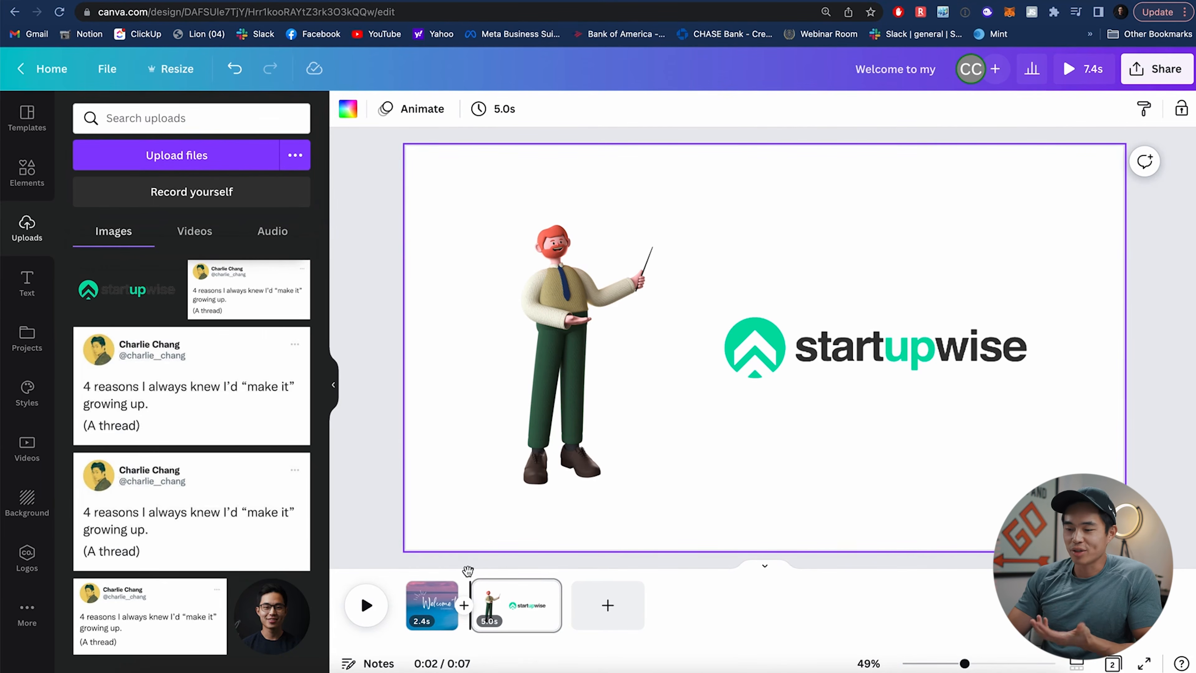
- Trim the second page's duration to 3.0 seconds and play the whole intro
drag(560, 608, 527, 611)
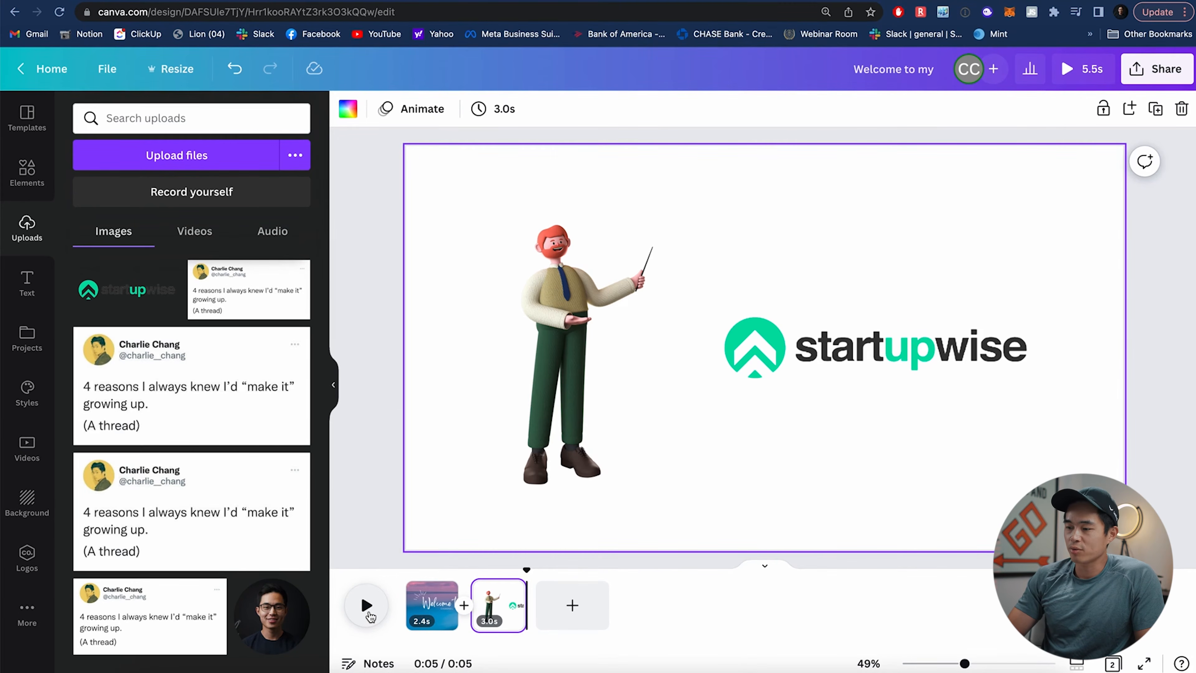
click(367, 608)
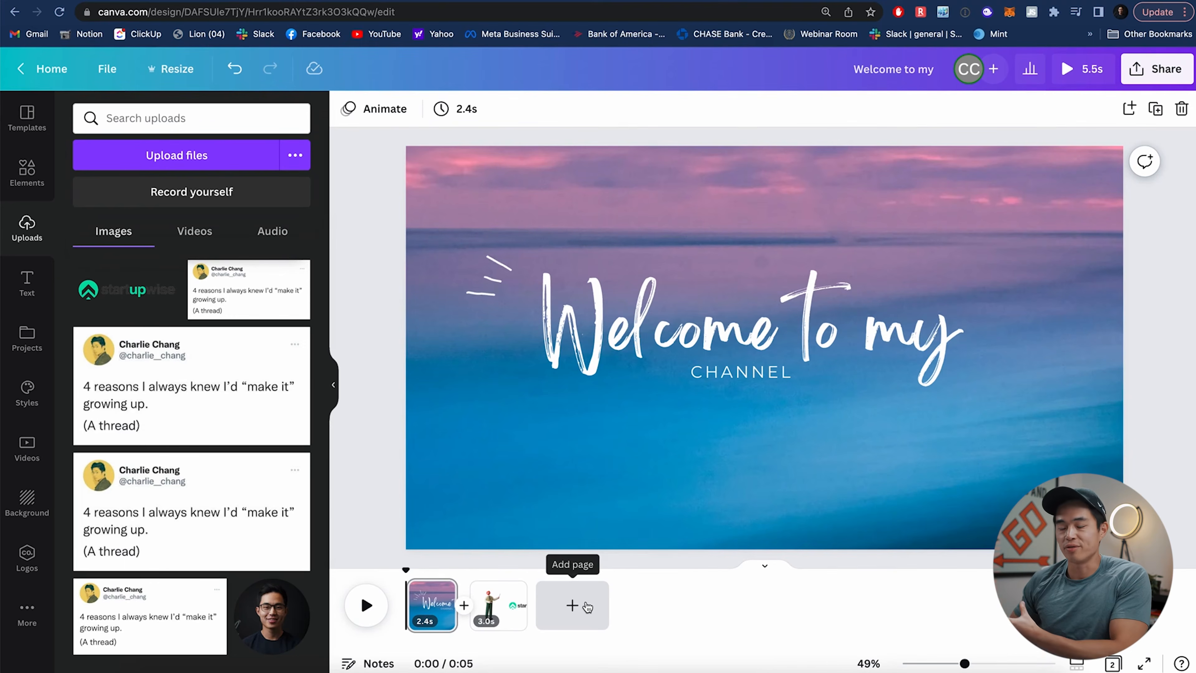
- Try darkening the first page's background image by lowering its brightness
click(741, 483)
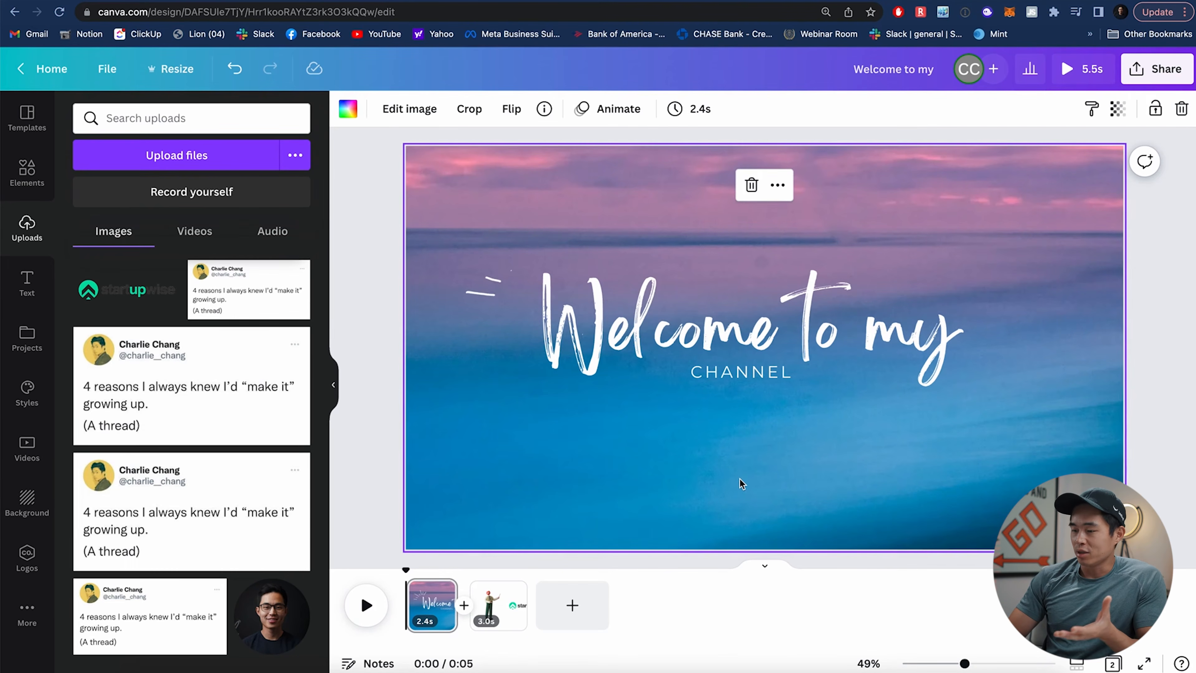
click(440, 109)
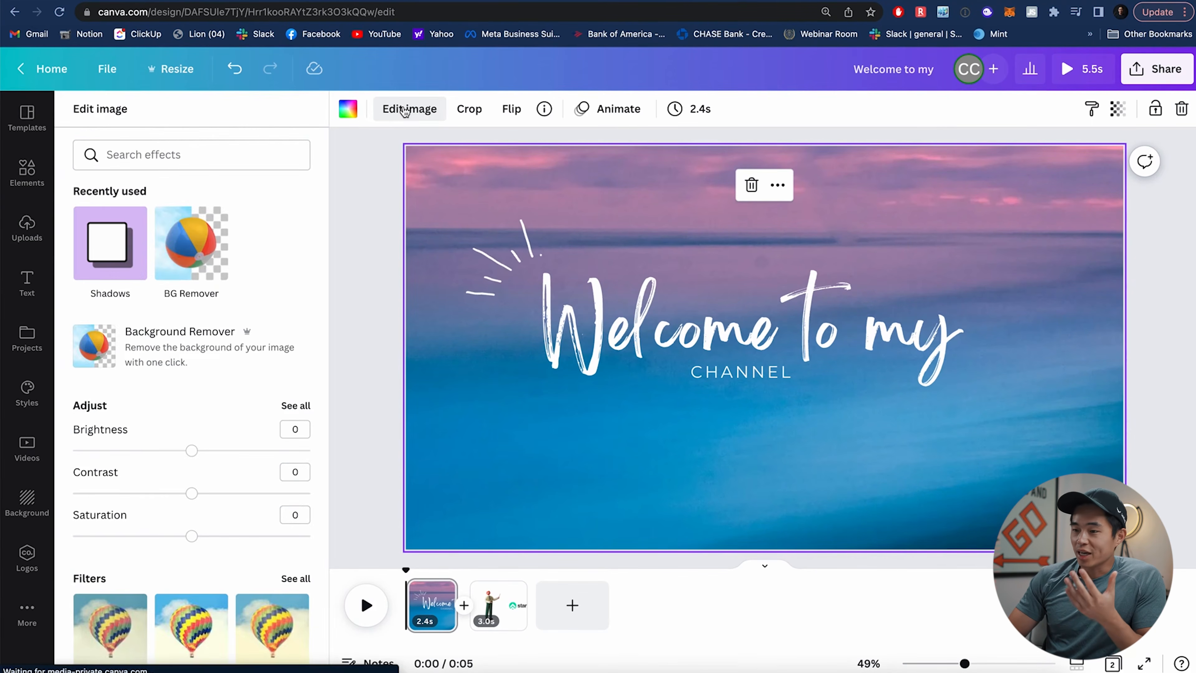
scroll(276, 327, down, 3)
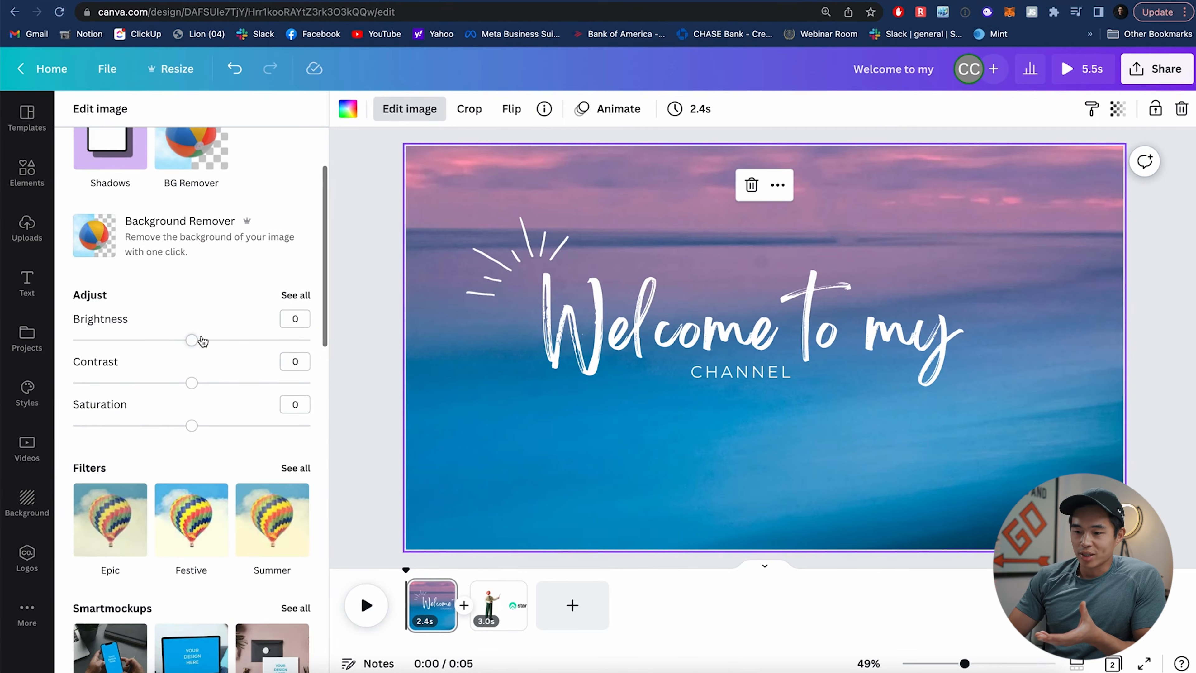
drag(191, 340, 132, 339)
- Try the "Laptop 5" Smartmockup on the first page's background image and discard it
scroll(239, 527, down, 5)
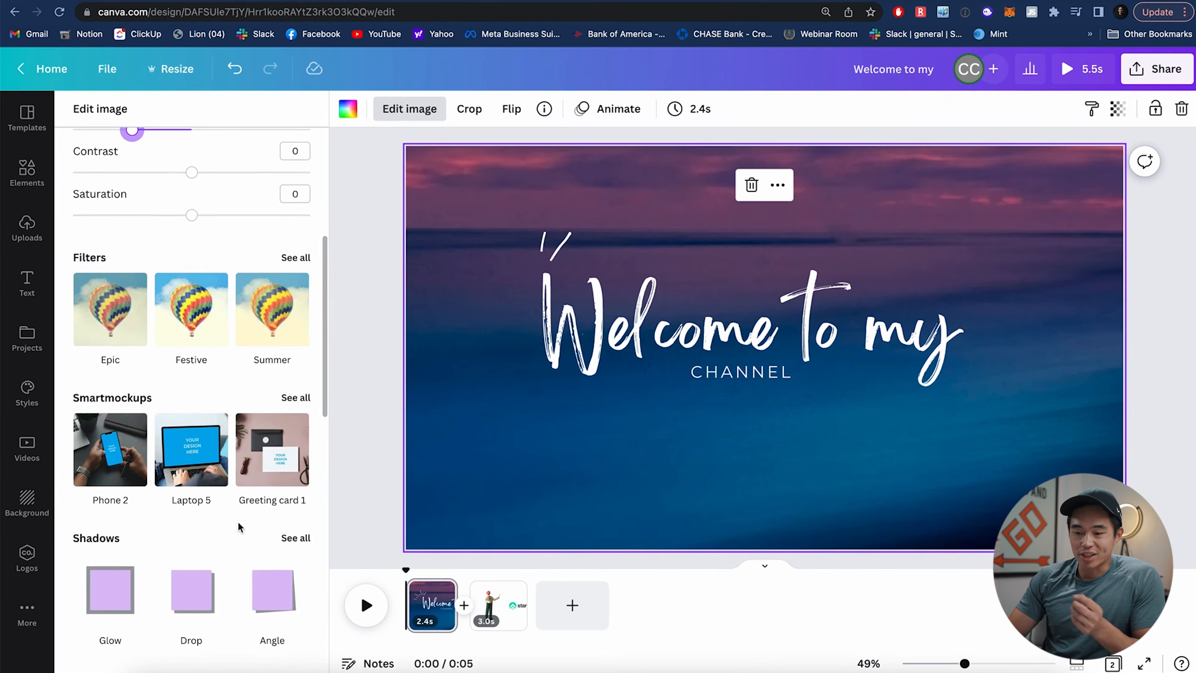
scroll(240, 528, down, 4)
scroll(206, 325, up, 2)
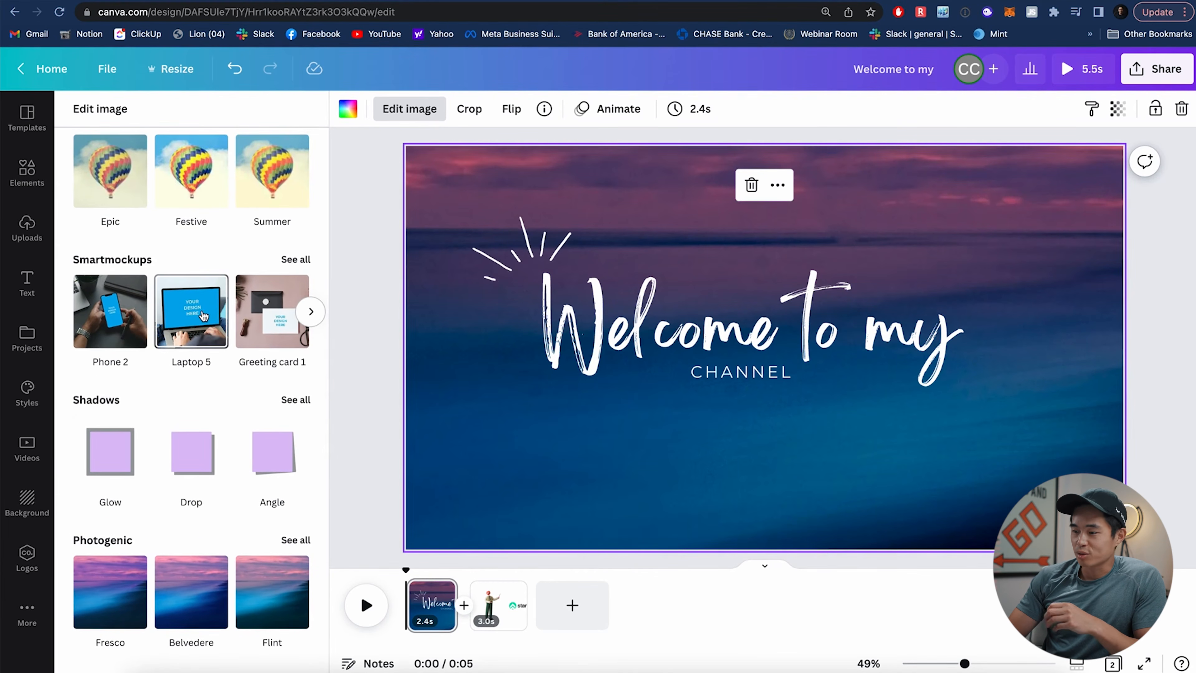
click(204, 314)
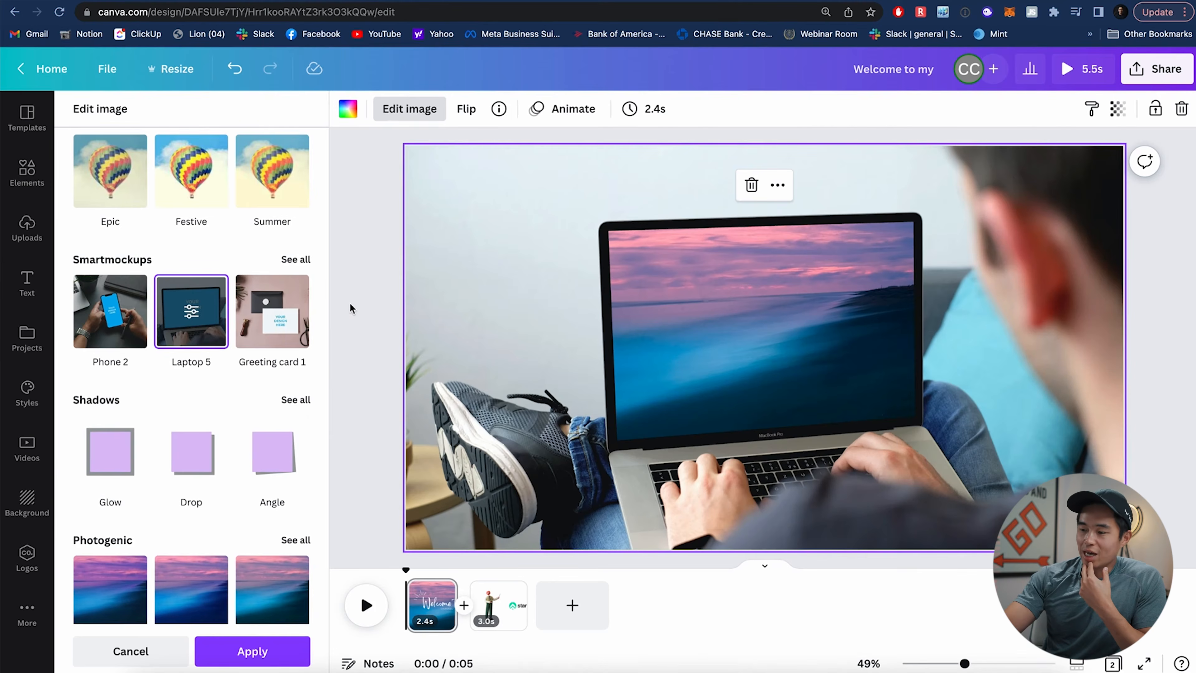
key(Escape)
- Replace the first page's background with the brownish-orange sunset image from the Gradients backgrounds
click(26, 503)
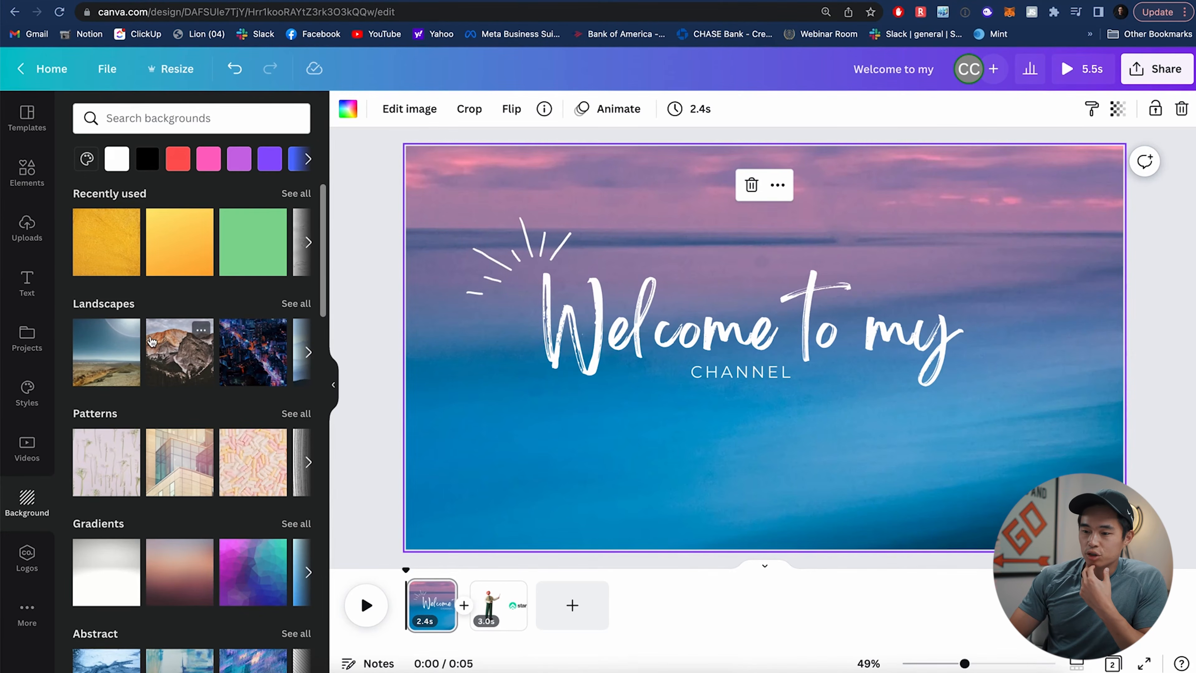
scroll(141, 377, down, 2)
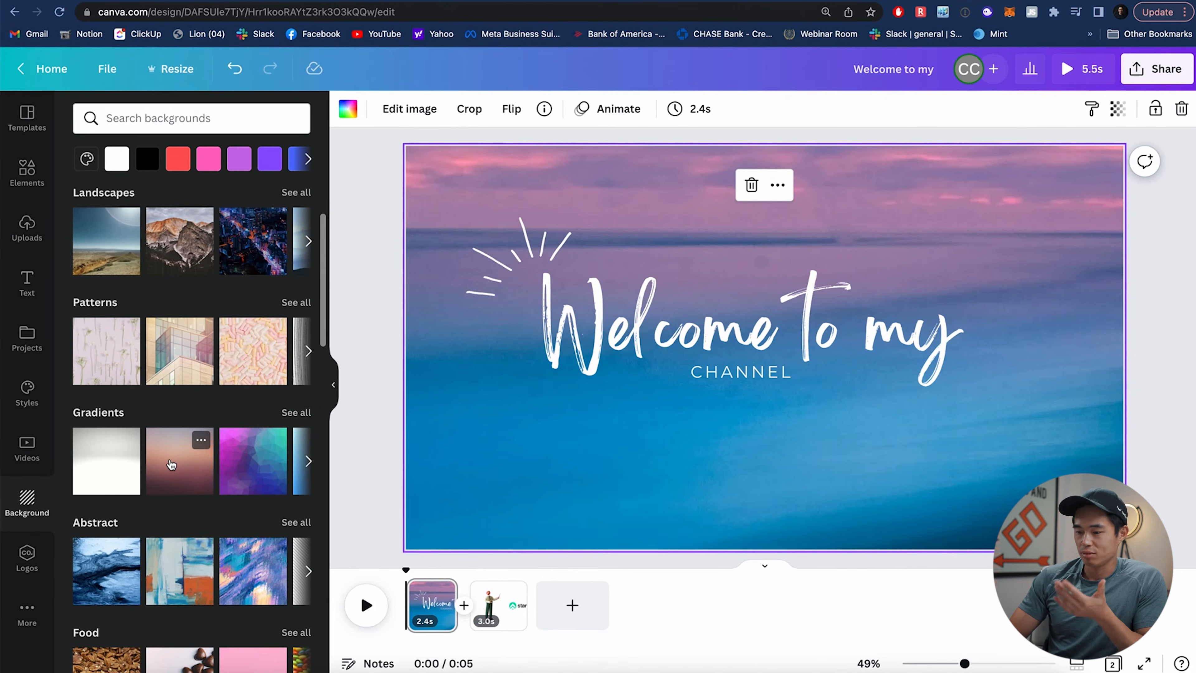
drag(171, 464, 515, 248)
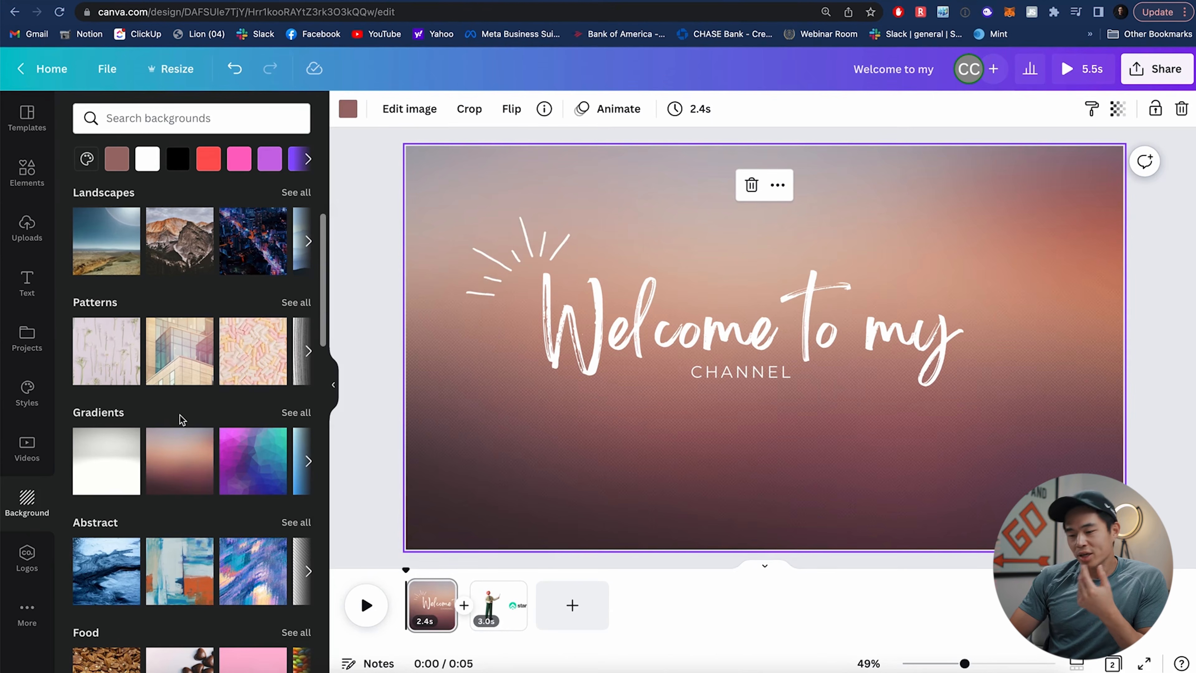
scroll(181, 419, down, 2)
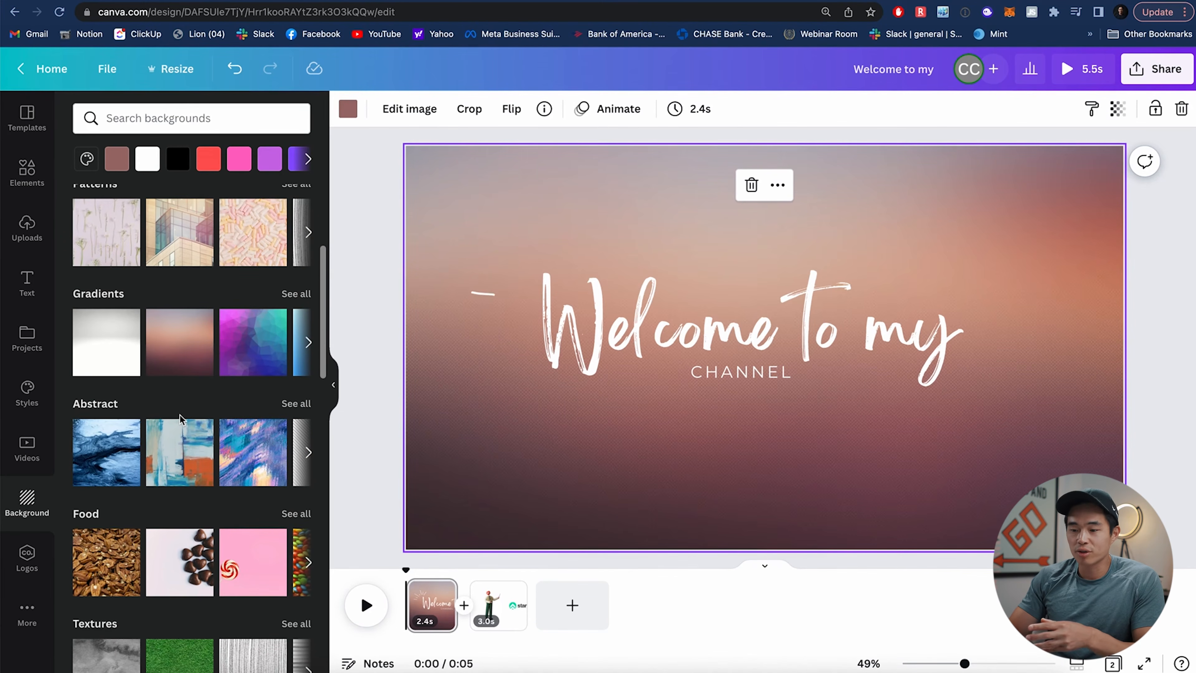
scroll(181, 417, down, 2)
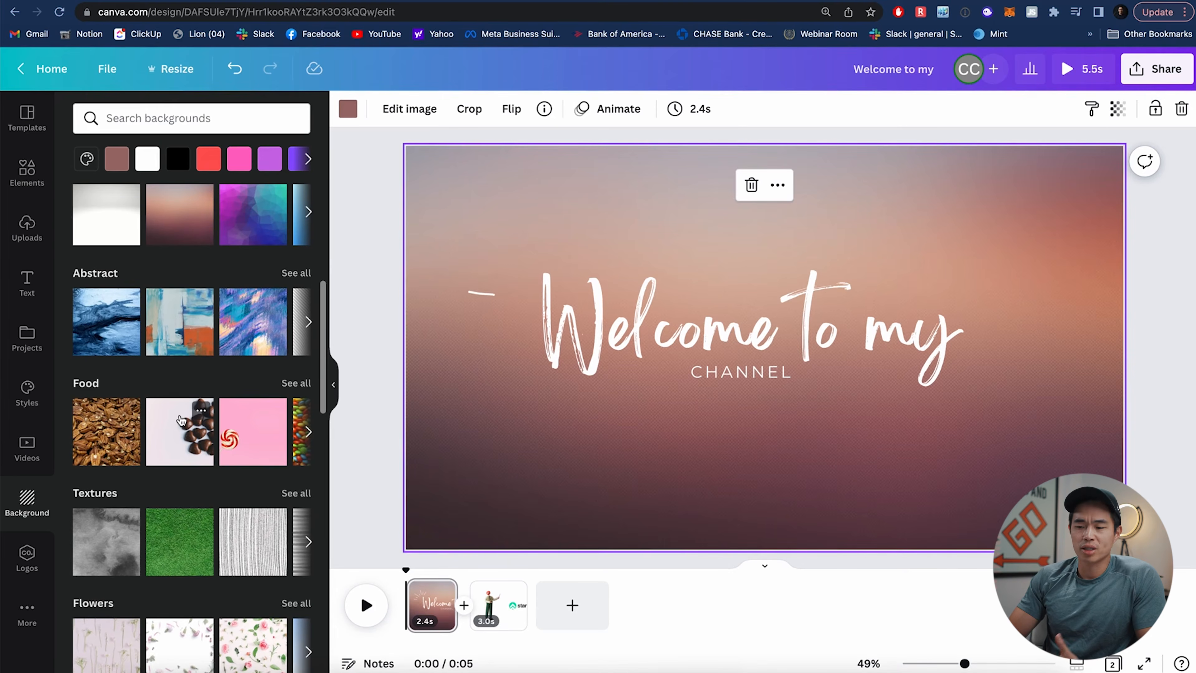
scroll(181, 419, down, 2)
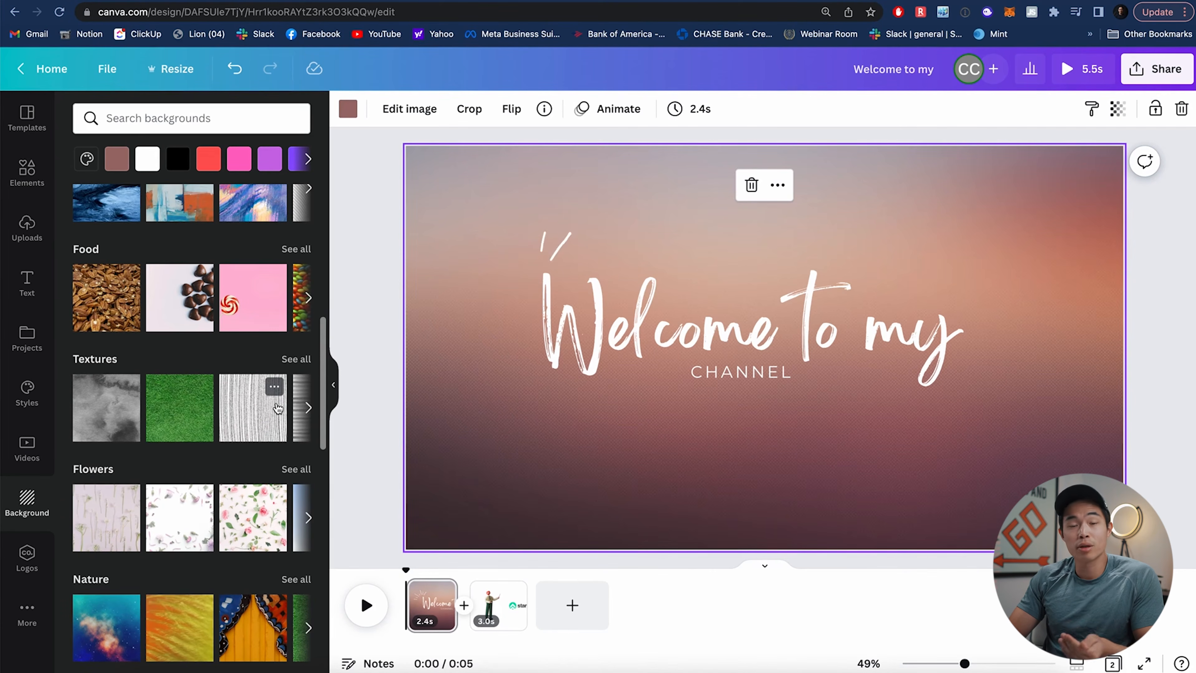
- Search the elements for "subscribe" and place the red SUBSCRIBE button with play icon and clicking hand on the first page
click(26, 172)
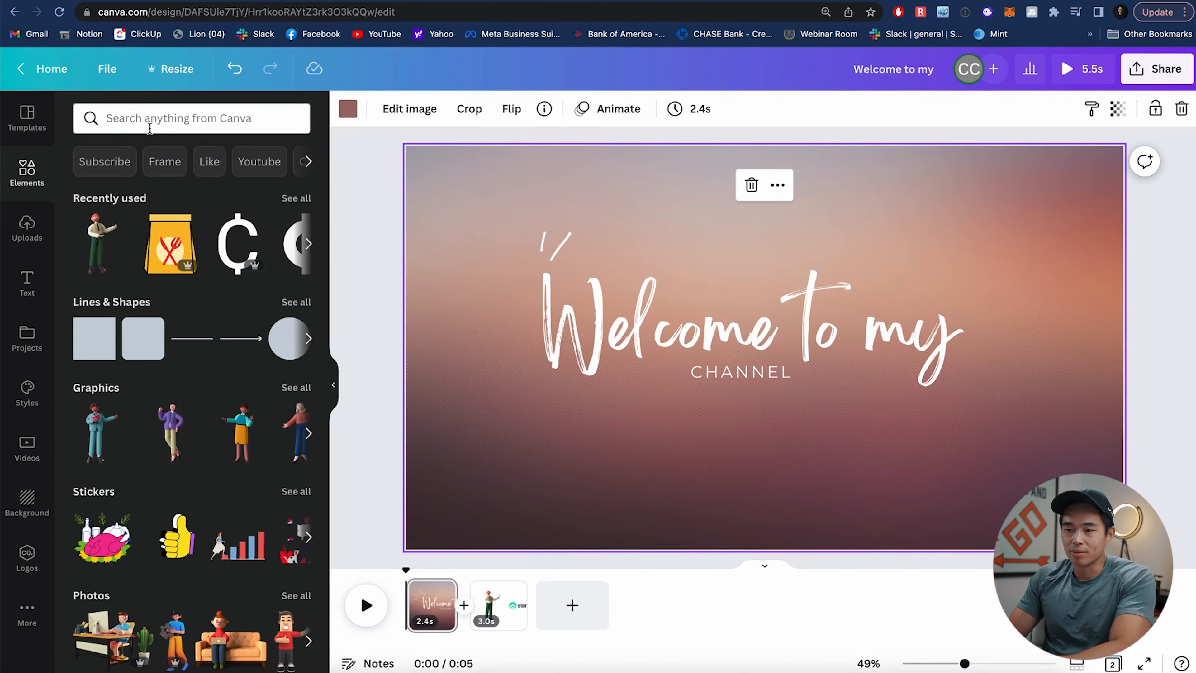
click(160, 118)
text(subscribe)
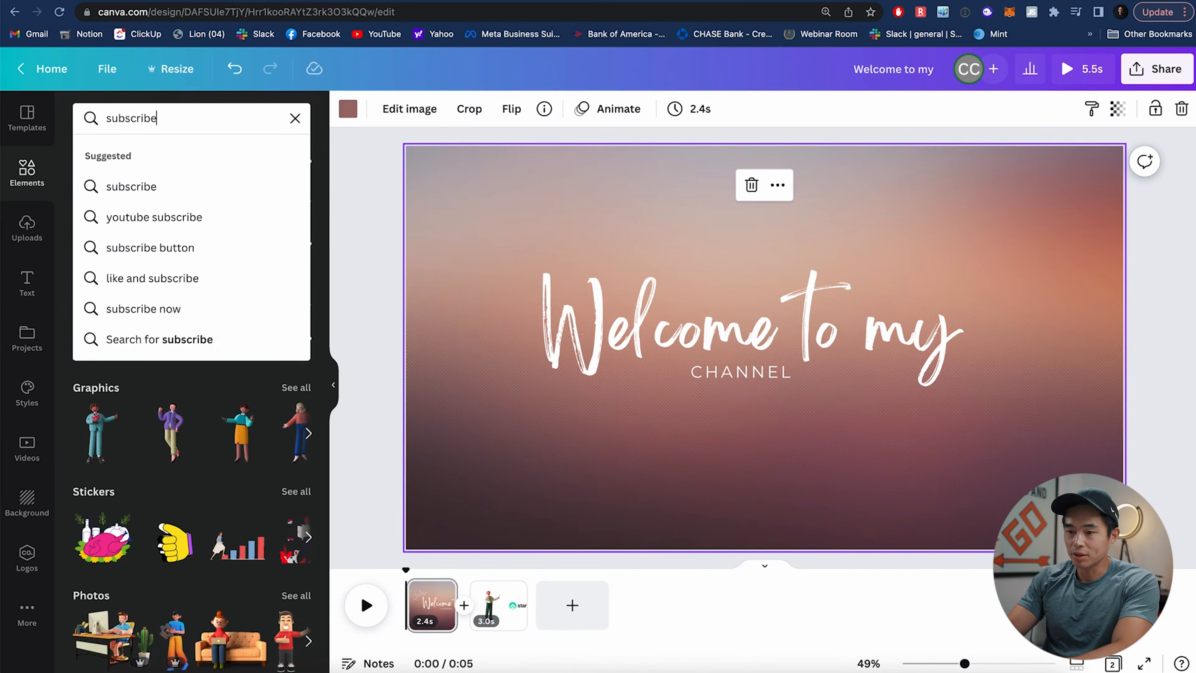
key(Return)
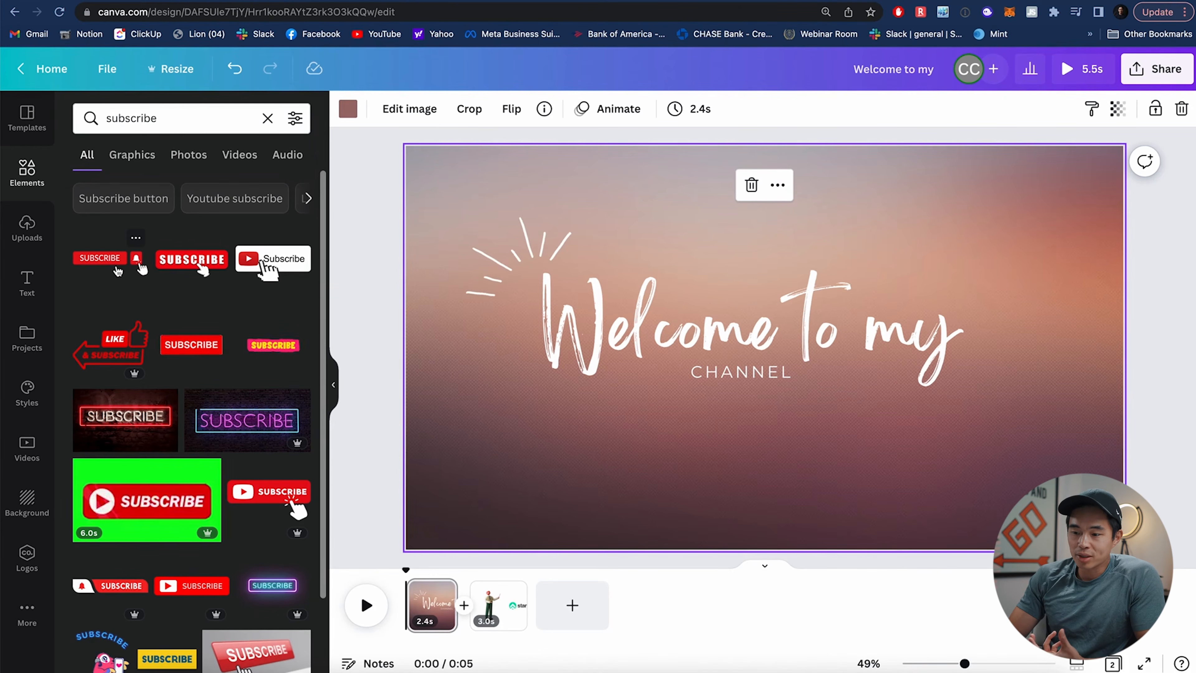
drag(286, 499, 720, 443)
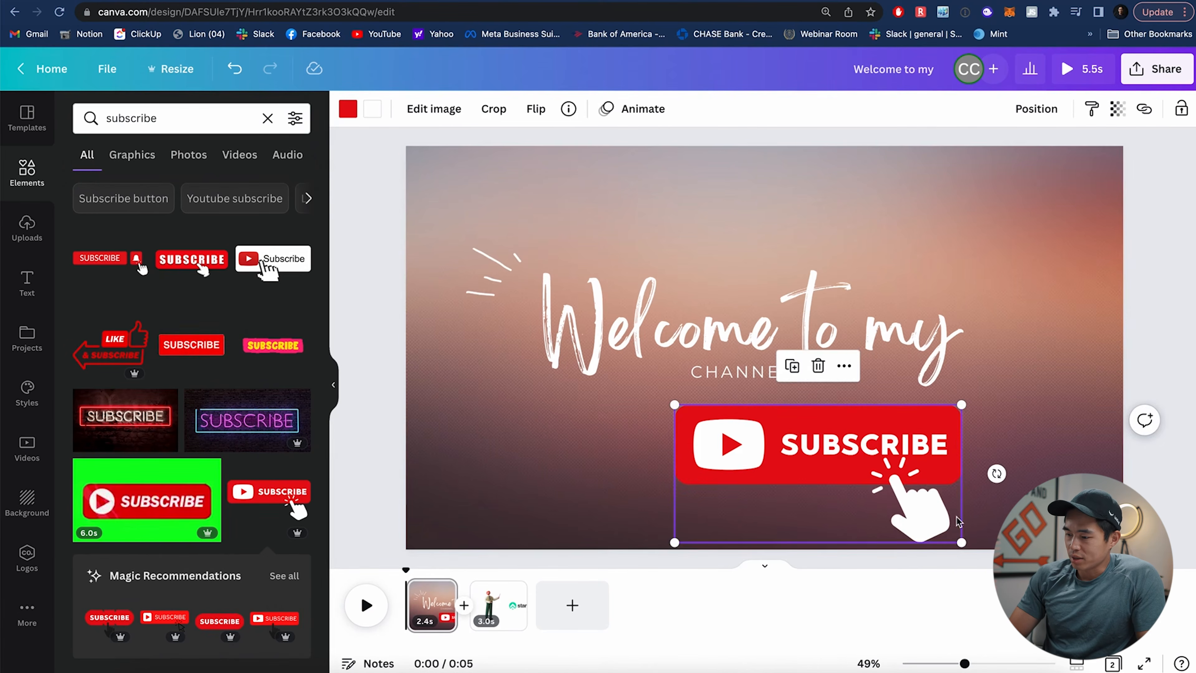
- Shrink the SUBSCRIBE graphic, move it to the lower-right corner of the first page and preview the intro
drag(961, 542, 888, 471)
drag(791, 440, 991, 451)
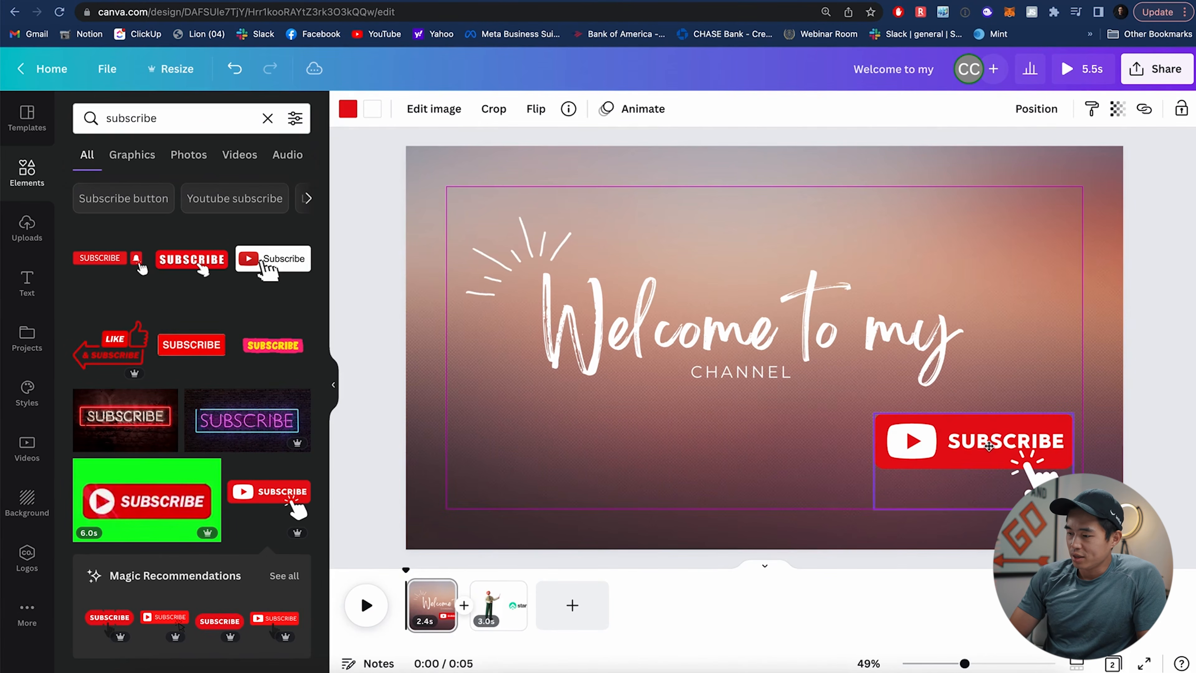
click(369, 612)
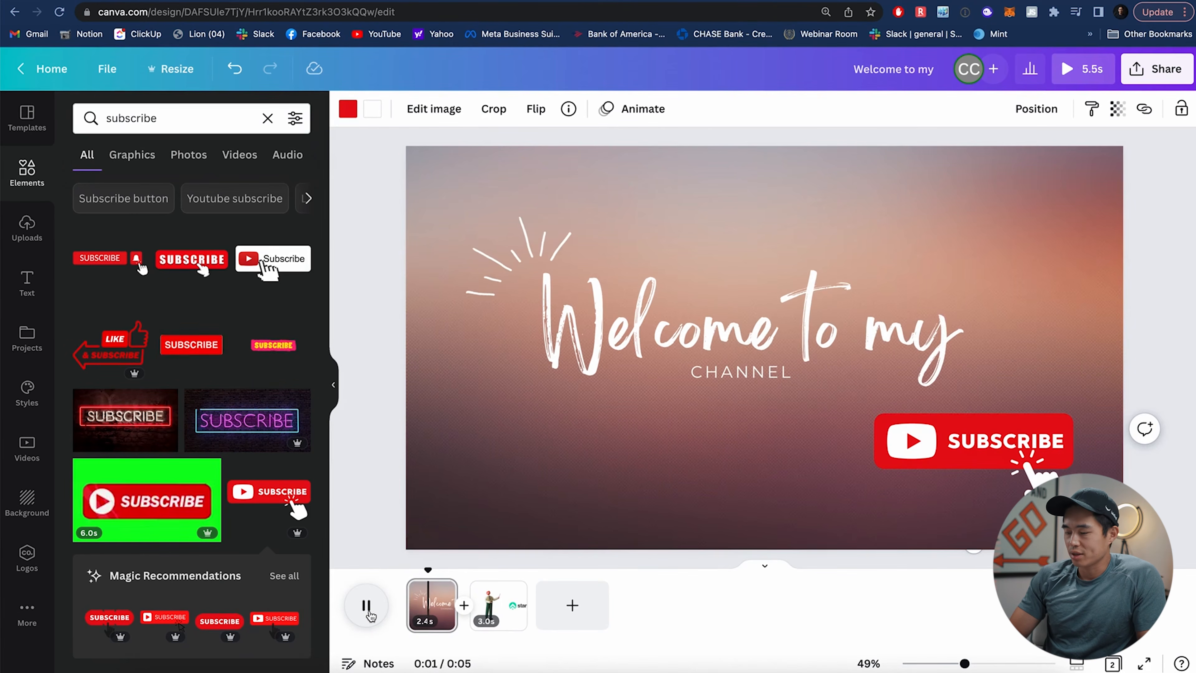
click(375, 198)
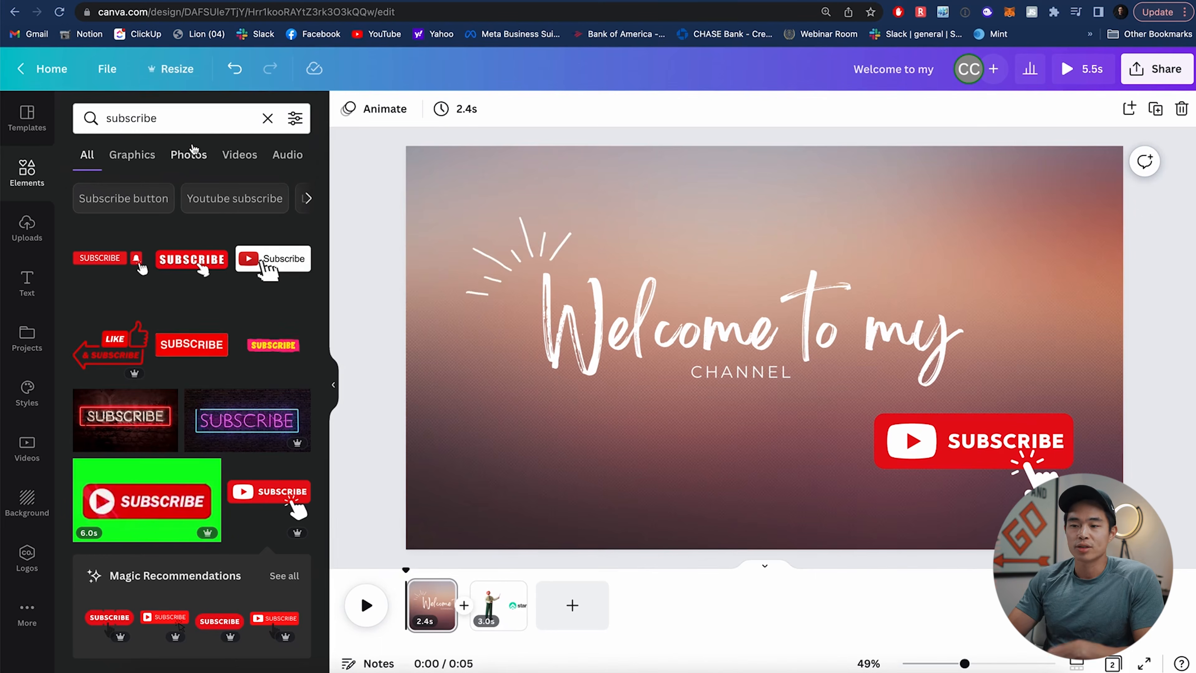
- Resize the design to a custom 3840 × 2160 px and check the logo on the second page
click(177, 76)
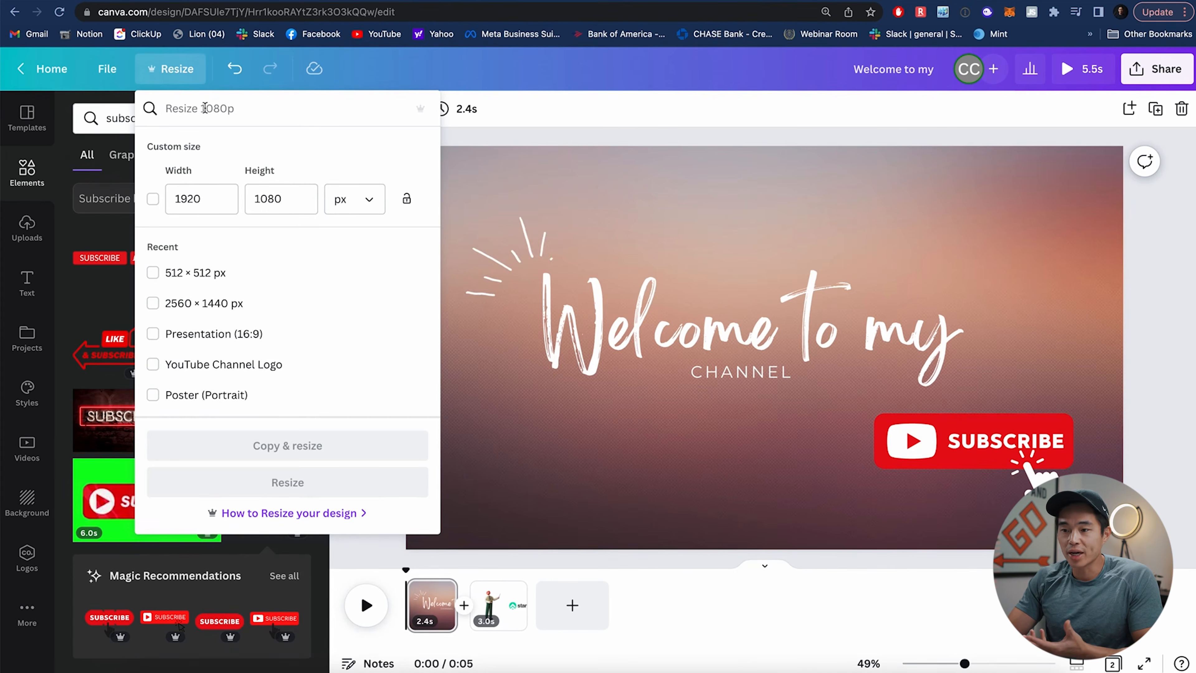
click(152, 200)
click(153, 199)
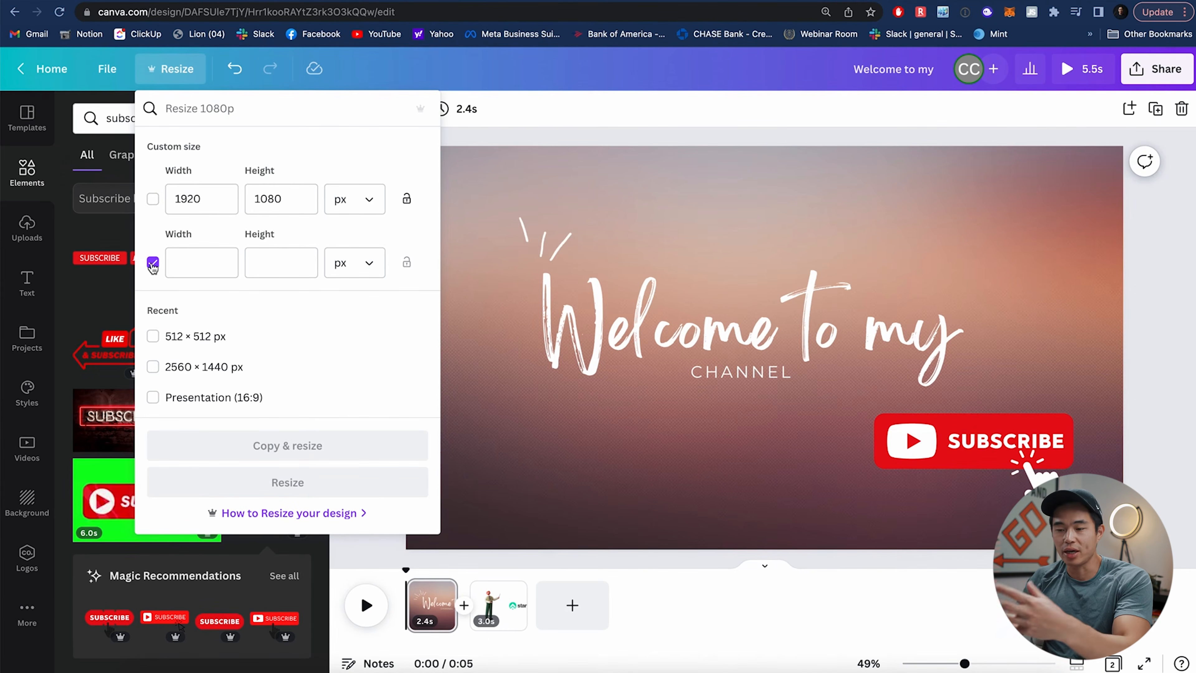
click(205, 263)
text(3840)
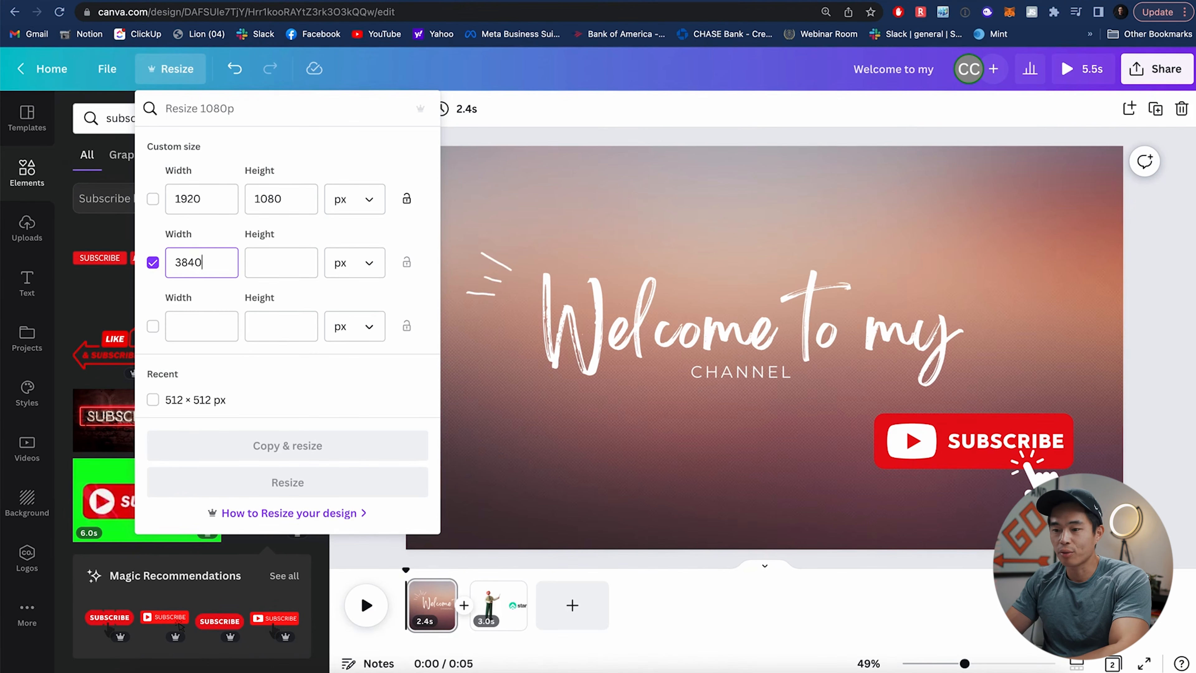
key(Tab)
text(2160)
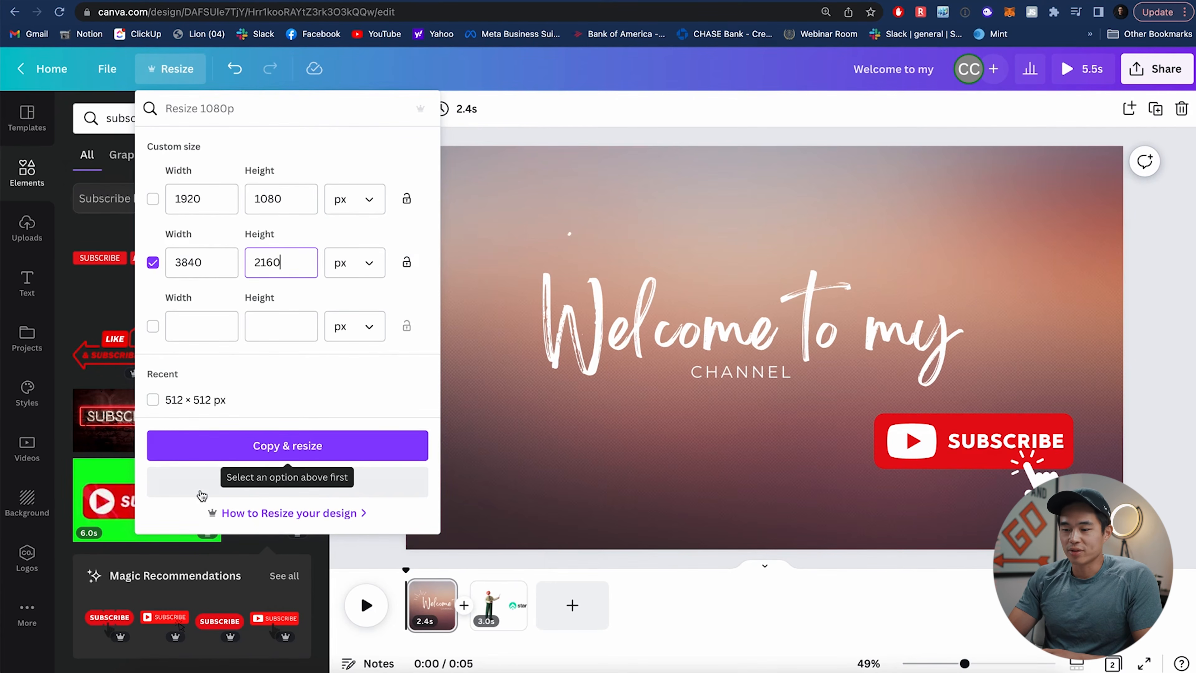
click(195, 491)
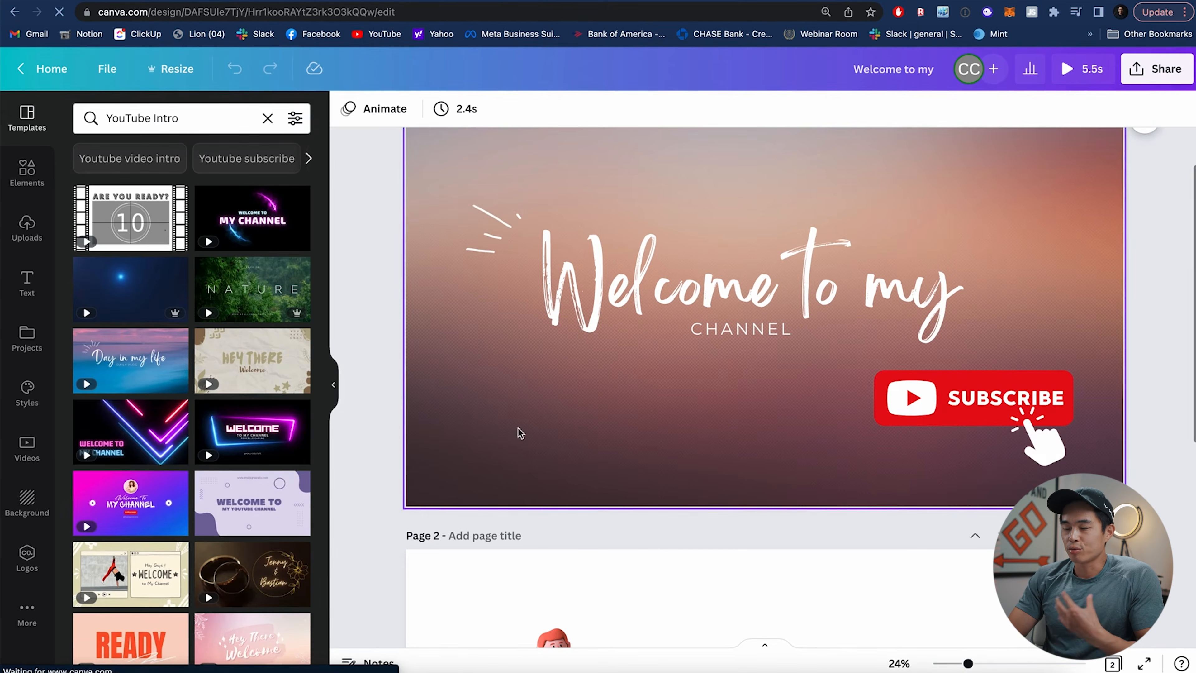
scroll(734, 376, down, 8)
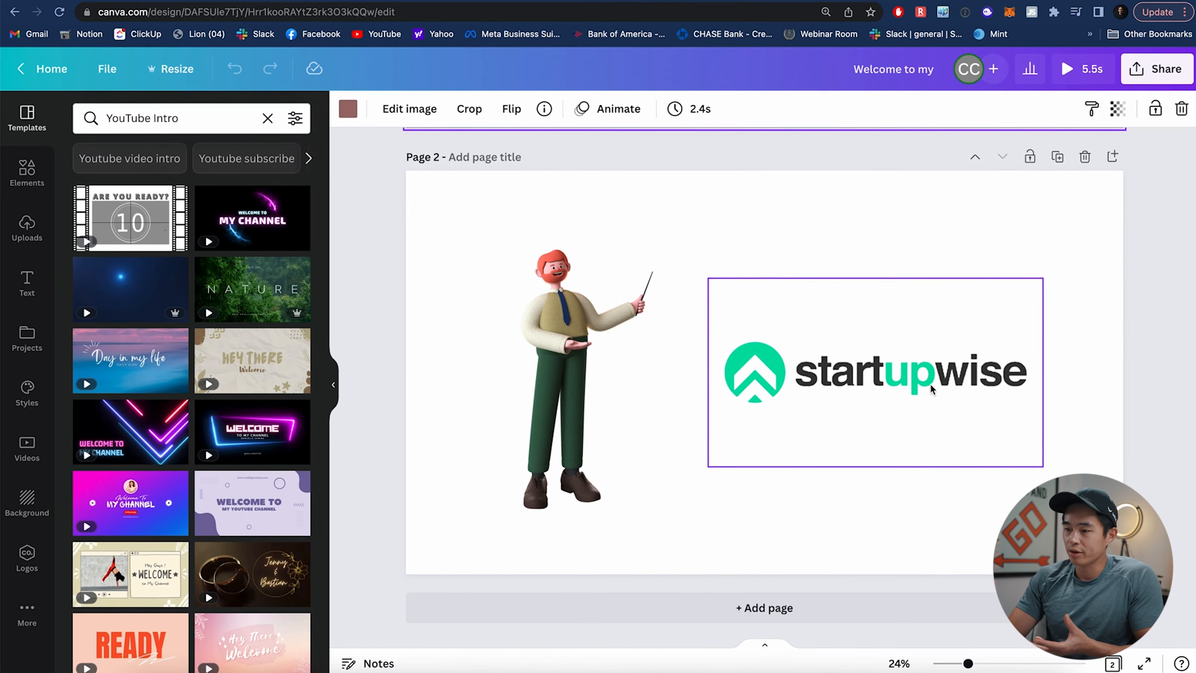
click(841, 395)
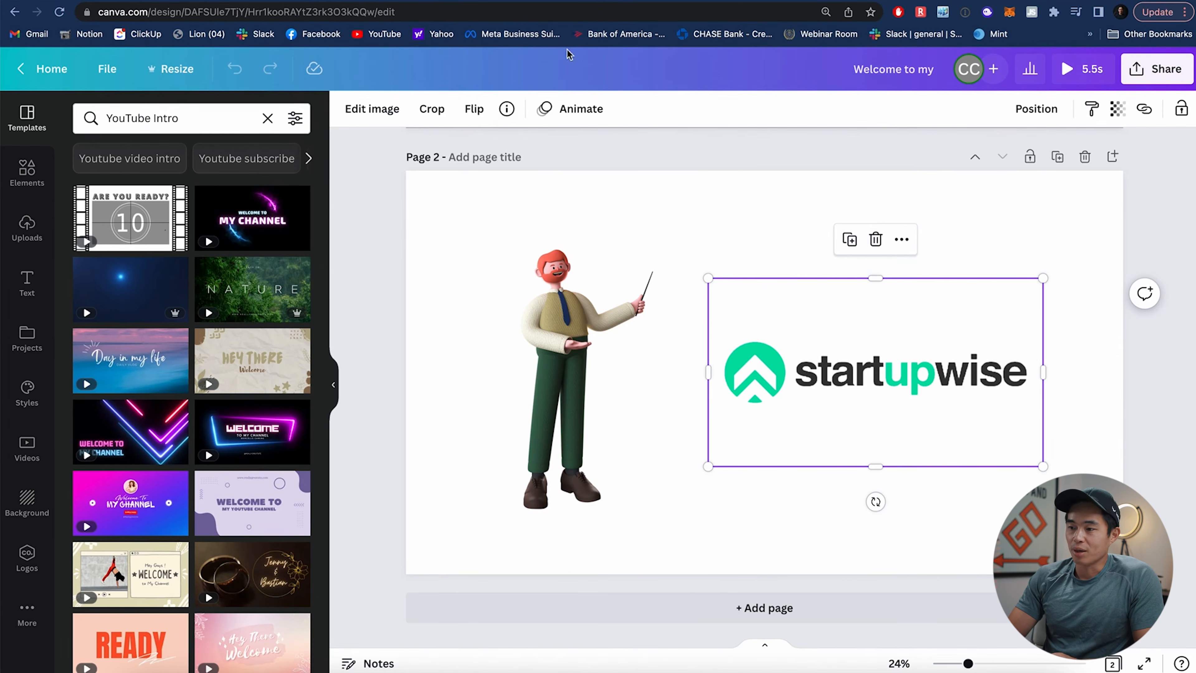
- Apply the Rise photo animation to the startupwise logo on the second page and review its timing, speed and direction options
click(579, 109)
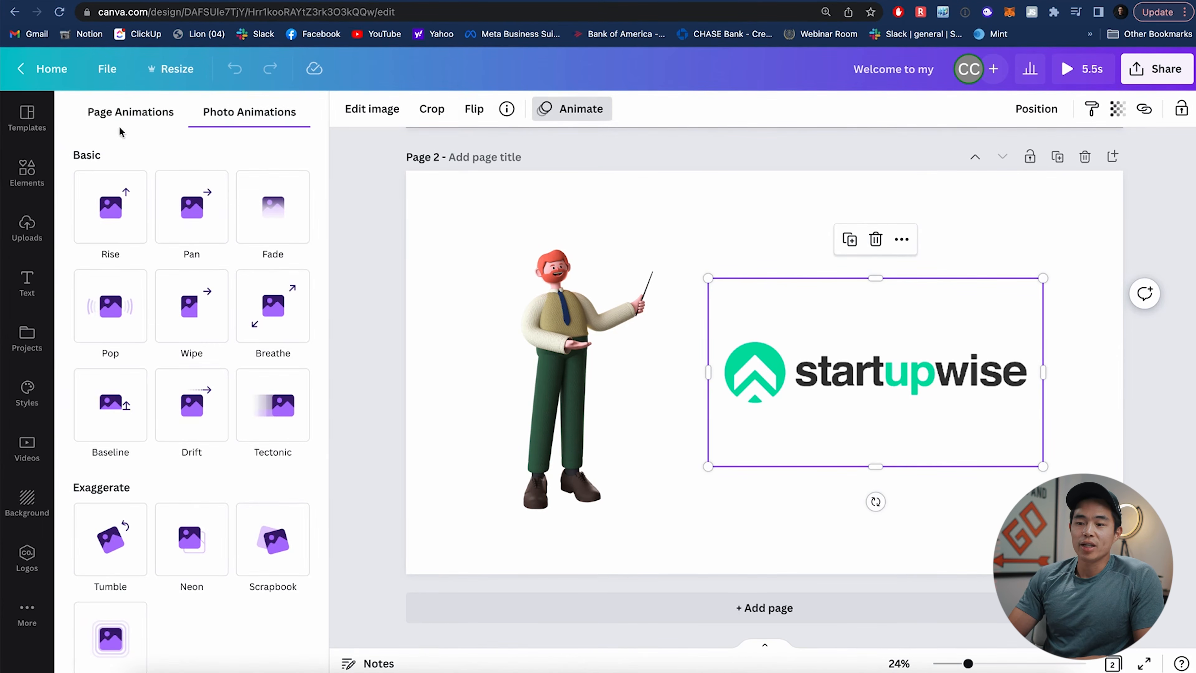
scroll(110, 330, down, 4)
scroll(110, 424, up, 4)
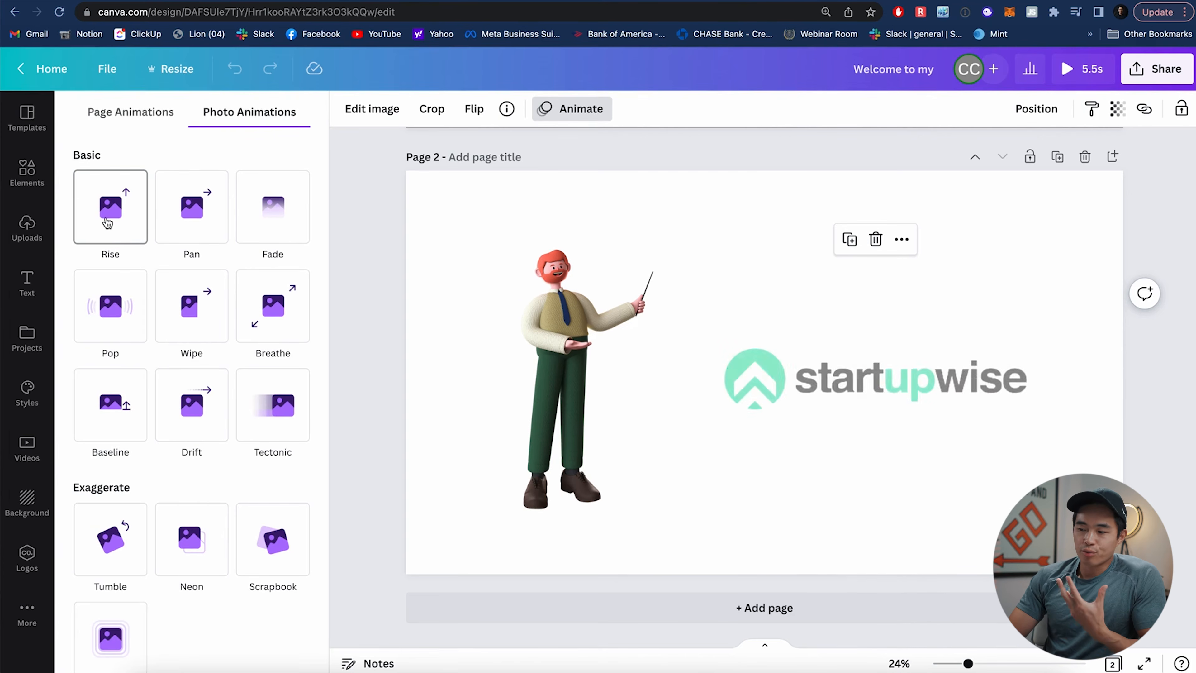
click(118, 225)
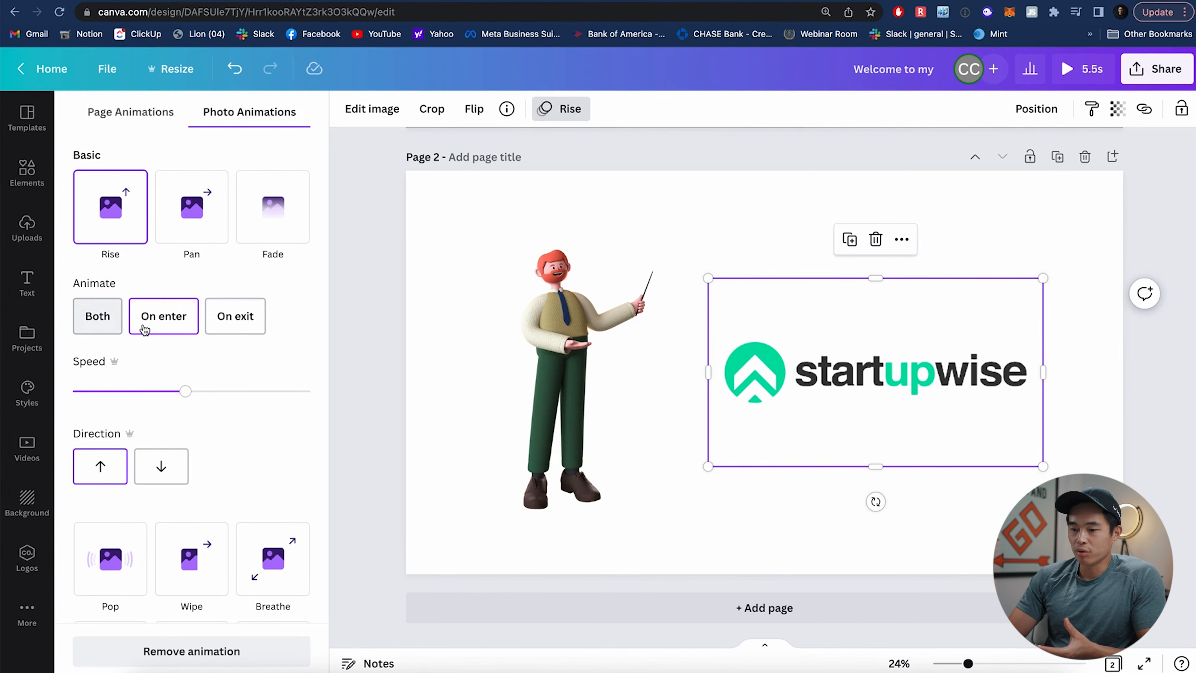
scroll(246, 375, down, 3)
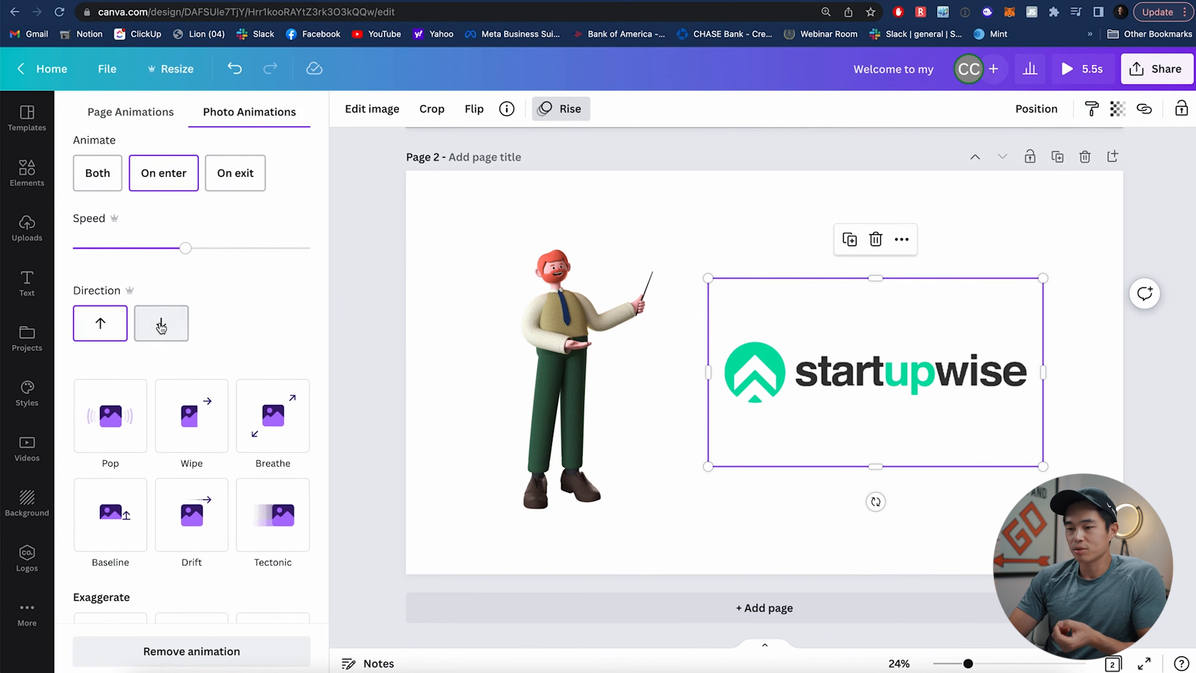
scroll(243, 283, down, 3)
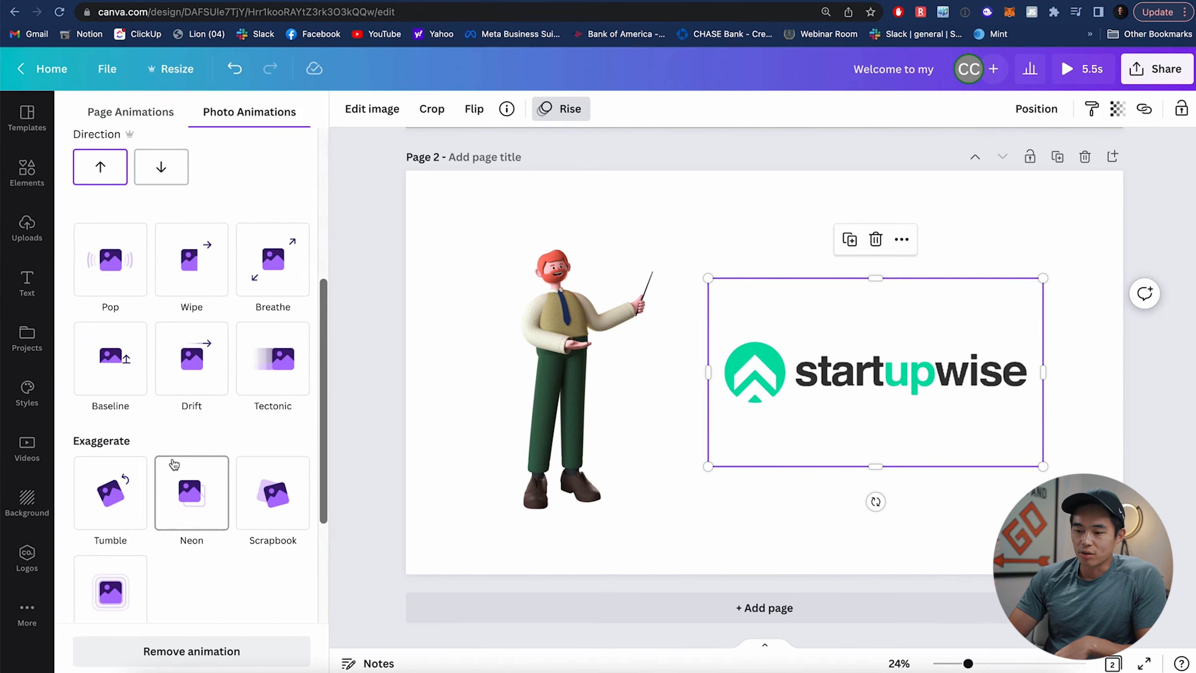
scroll(171, 465, up, 6)
- Show the page thumbnails below the canvas and play a preview of the intro with the animated logo
click(765, 645)
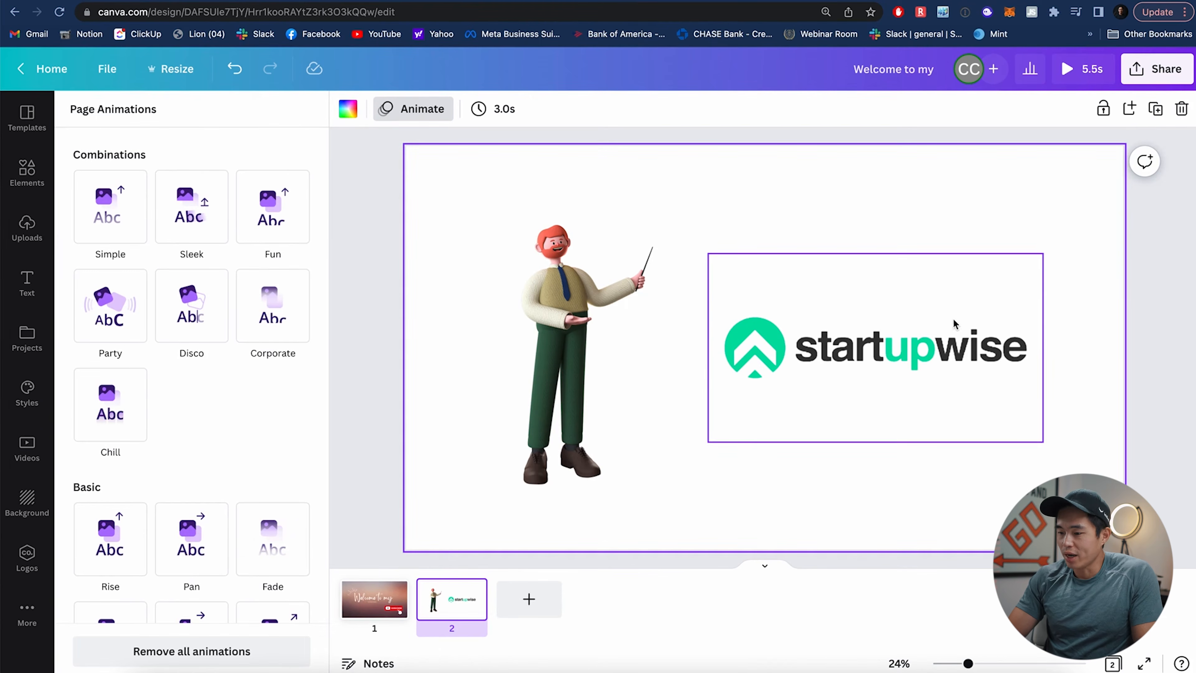
click(1071, 70)
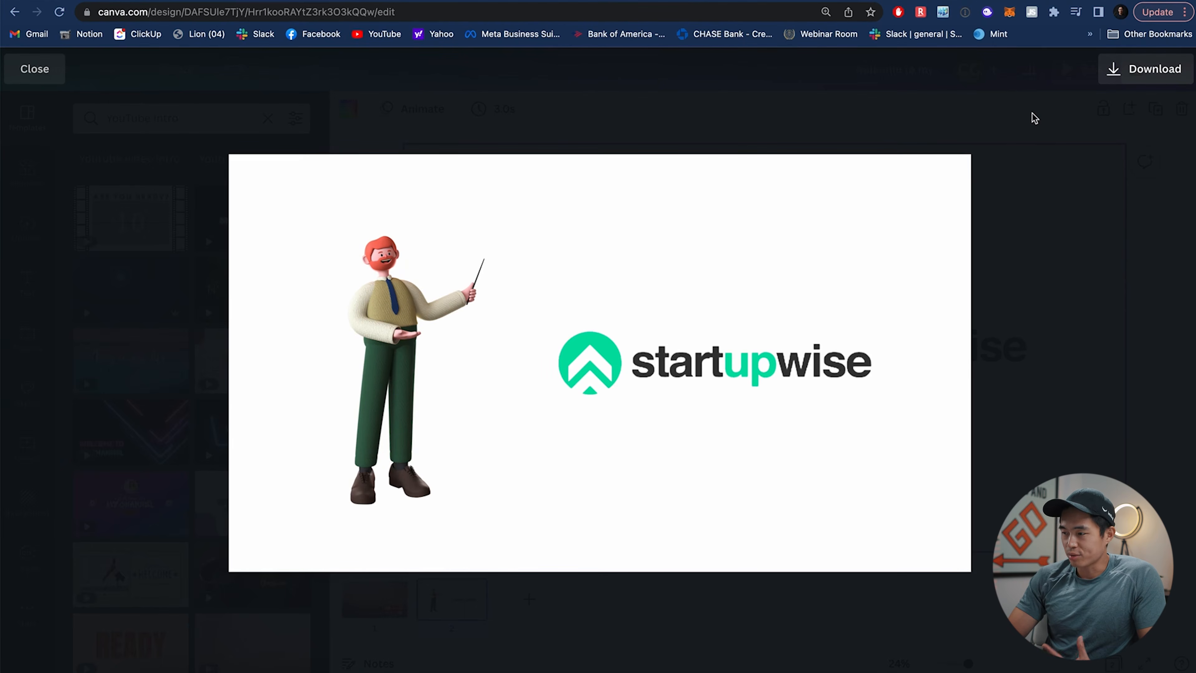
key(Escape)
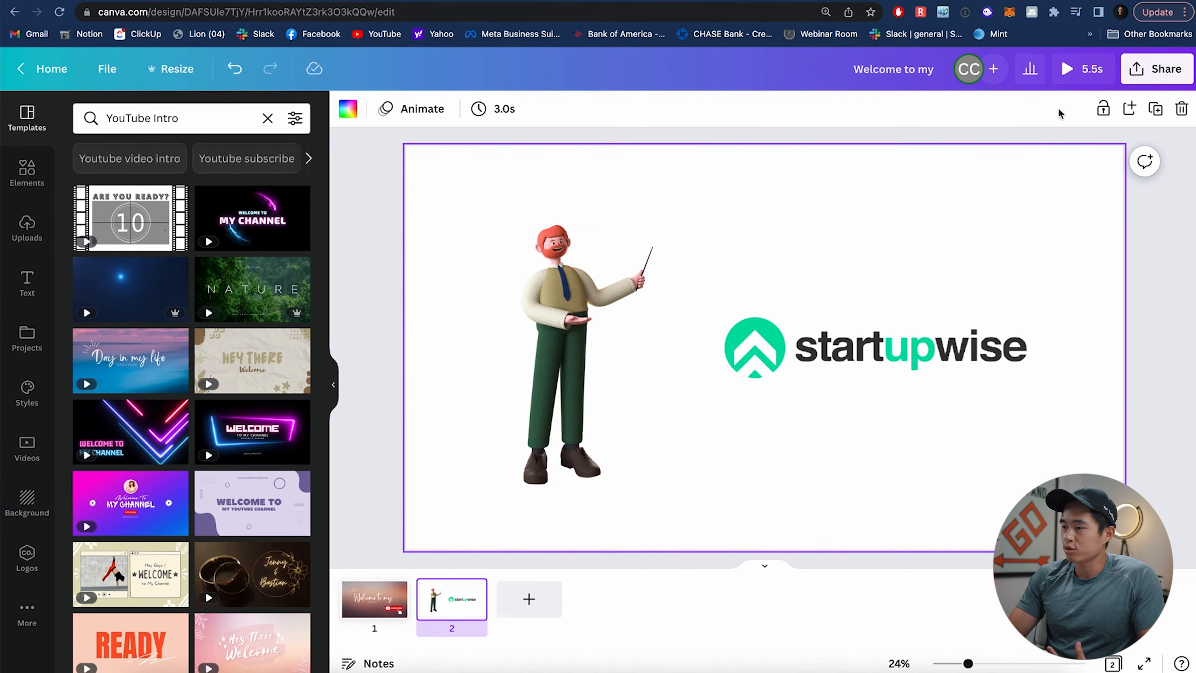
- Download all pages of the design as an MP4 Video
click(1156, 74)
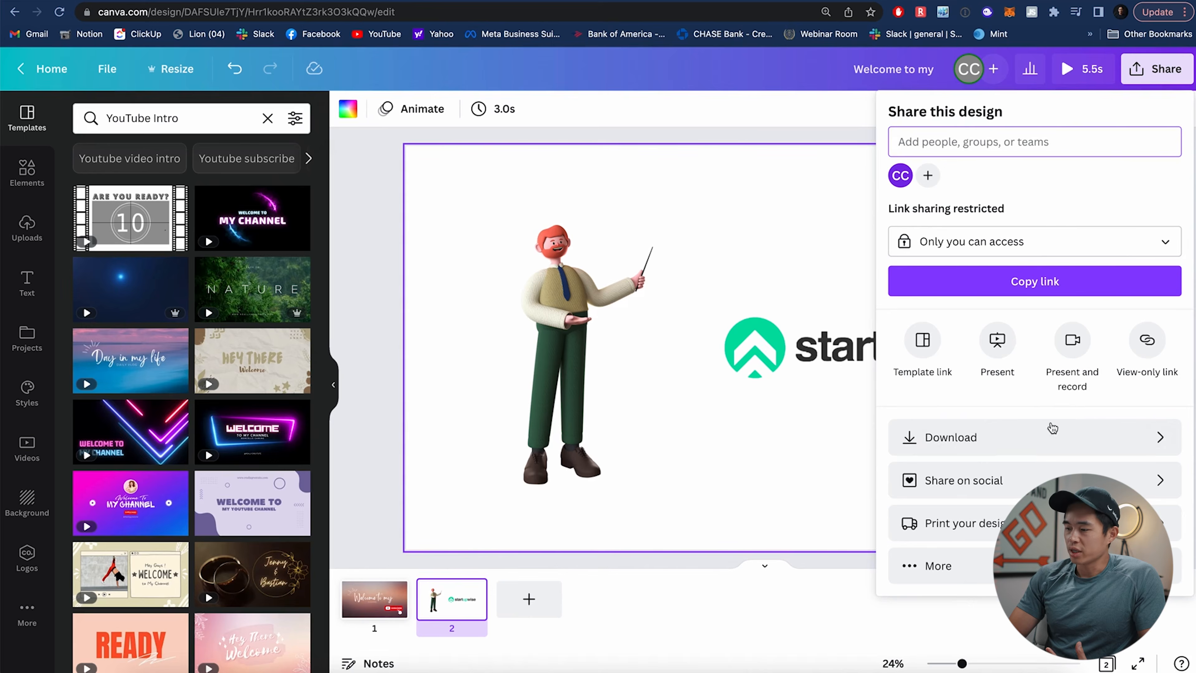
click(991, 449)
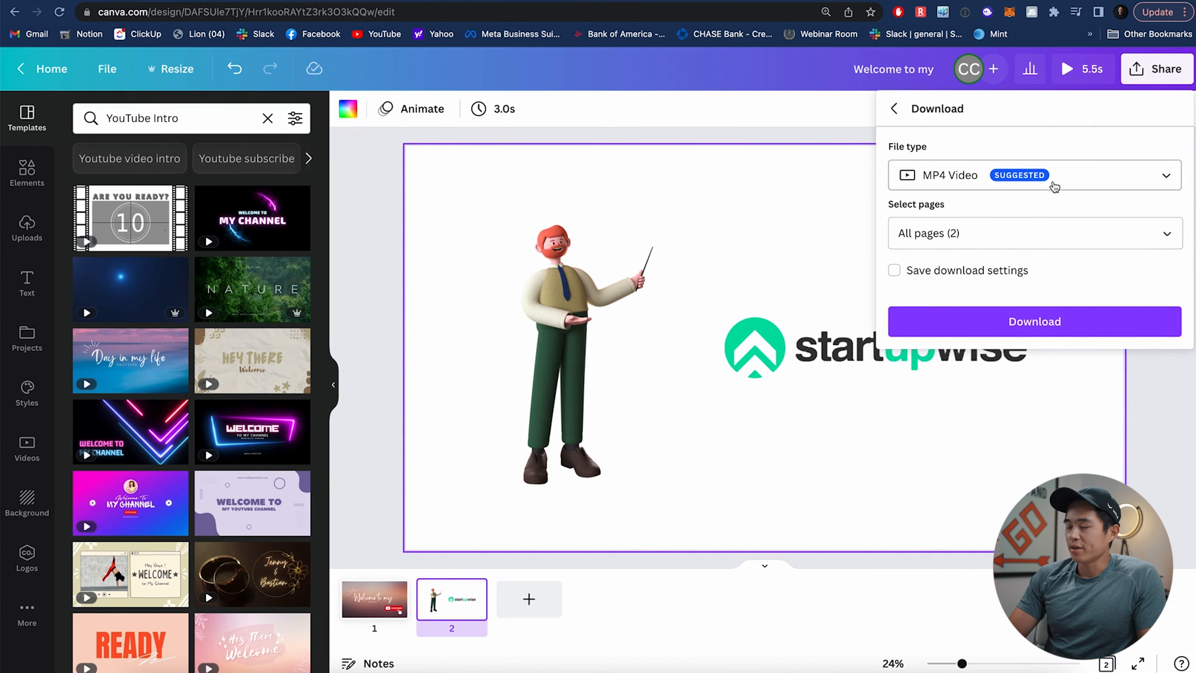
click(999, 179)
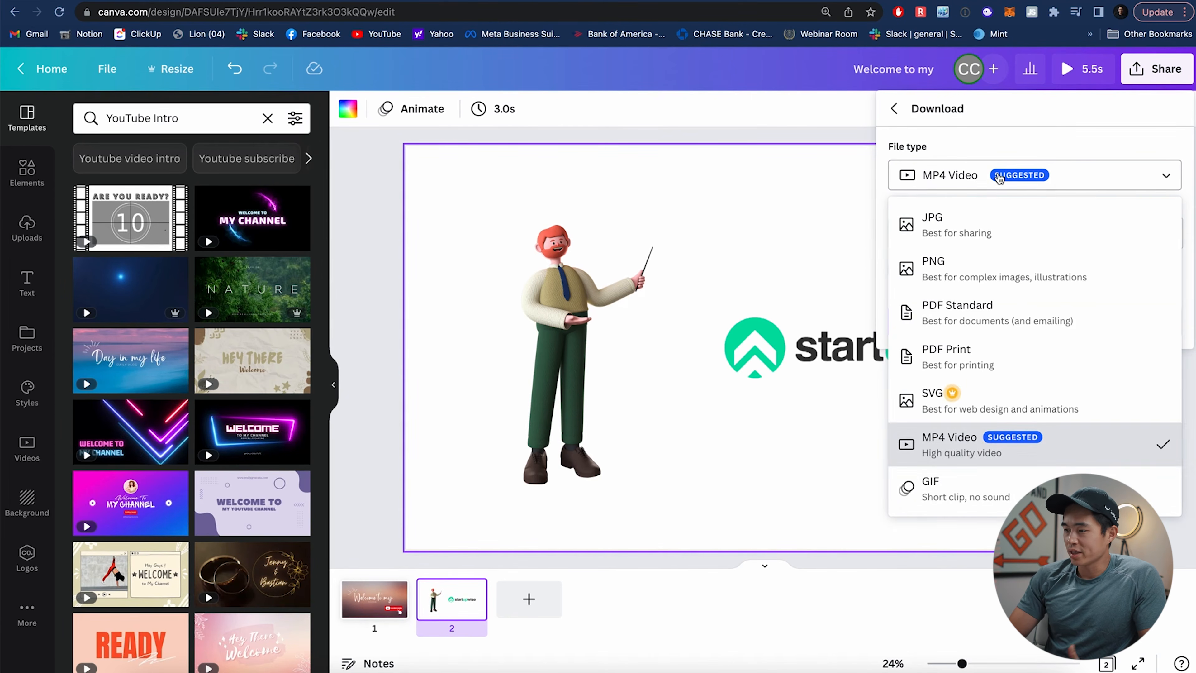
click(1046, 458)
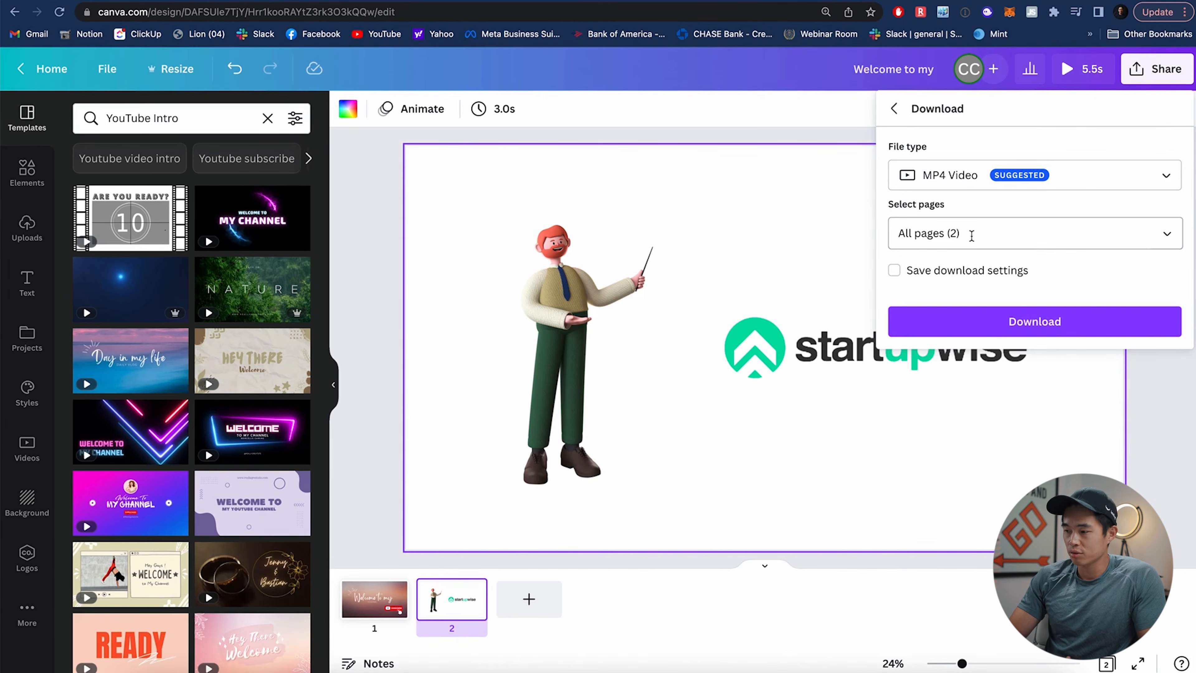
click(1060, 322)
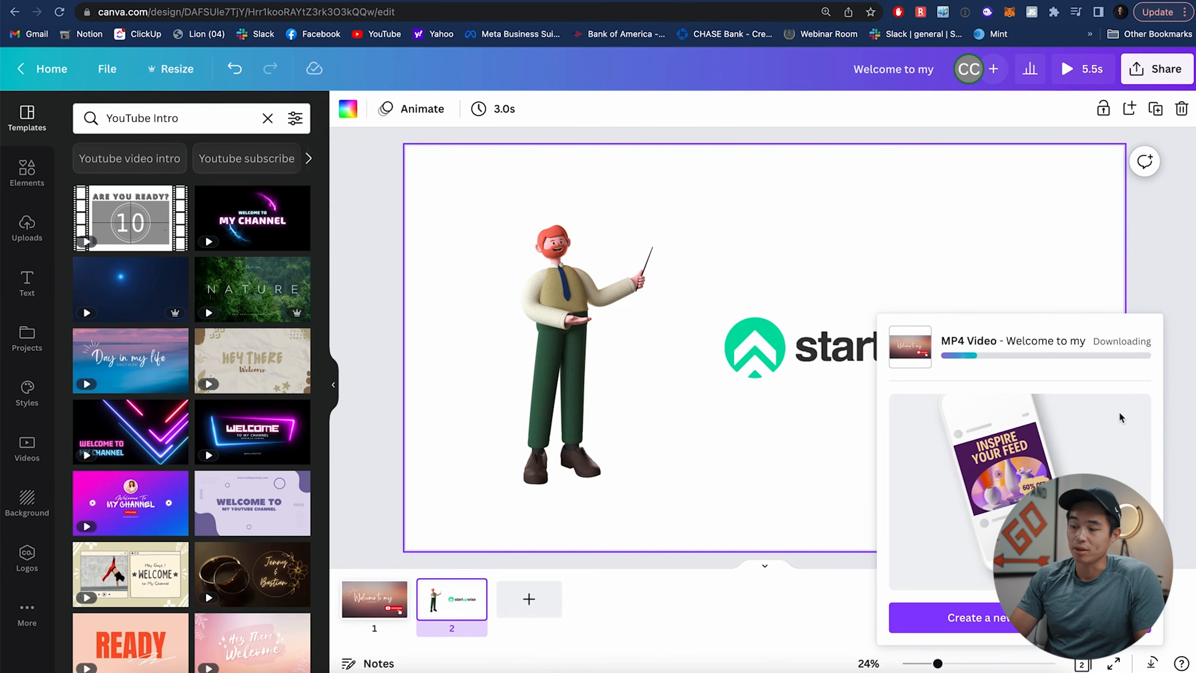
- Switch to Finder and play a quick preview of Welcome to my.mp4 in the Downloads folder
click(144, 669)
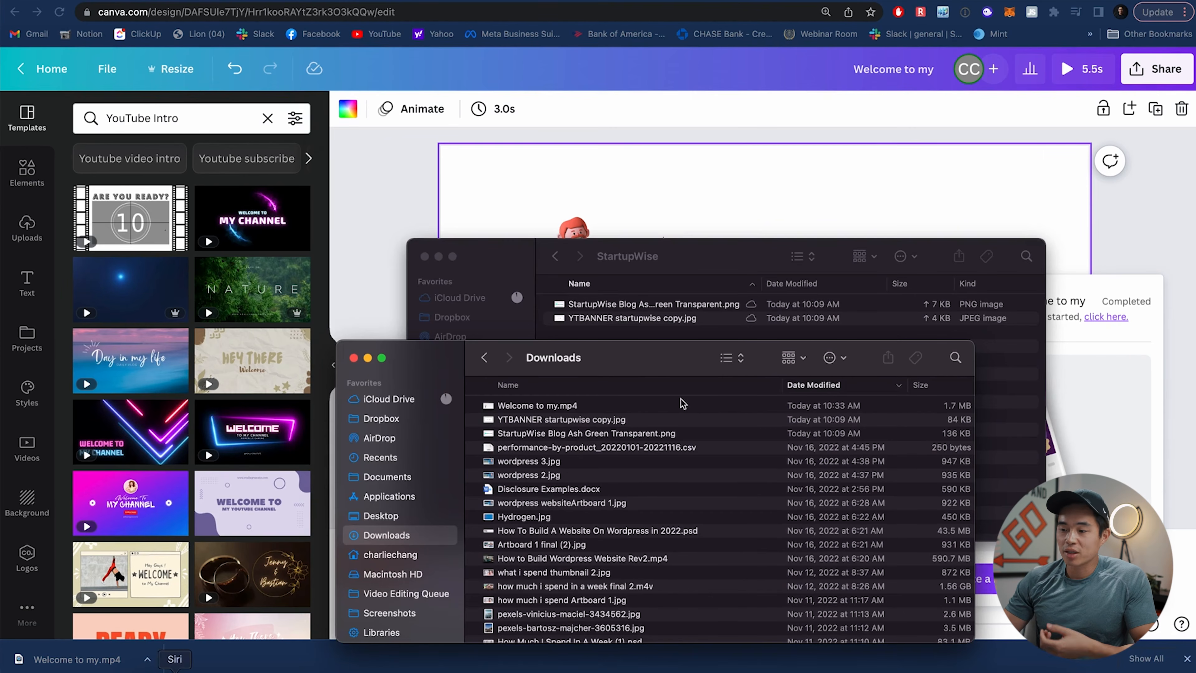
click(608, 406)
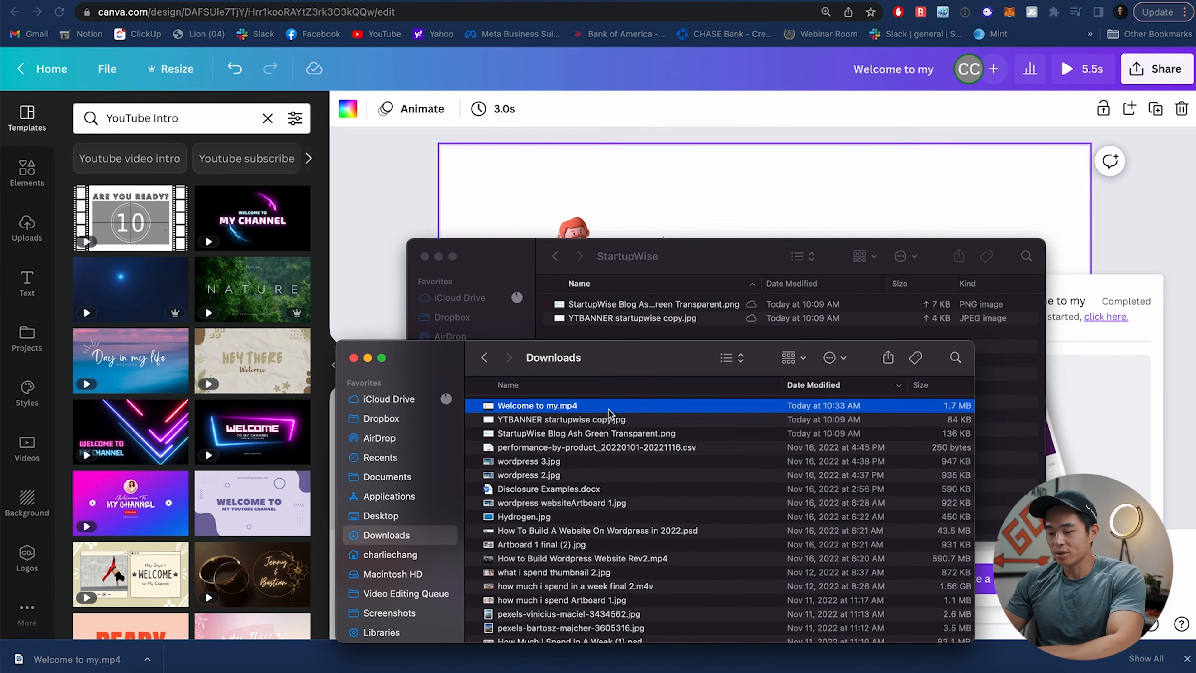
key(space)
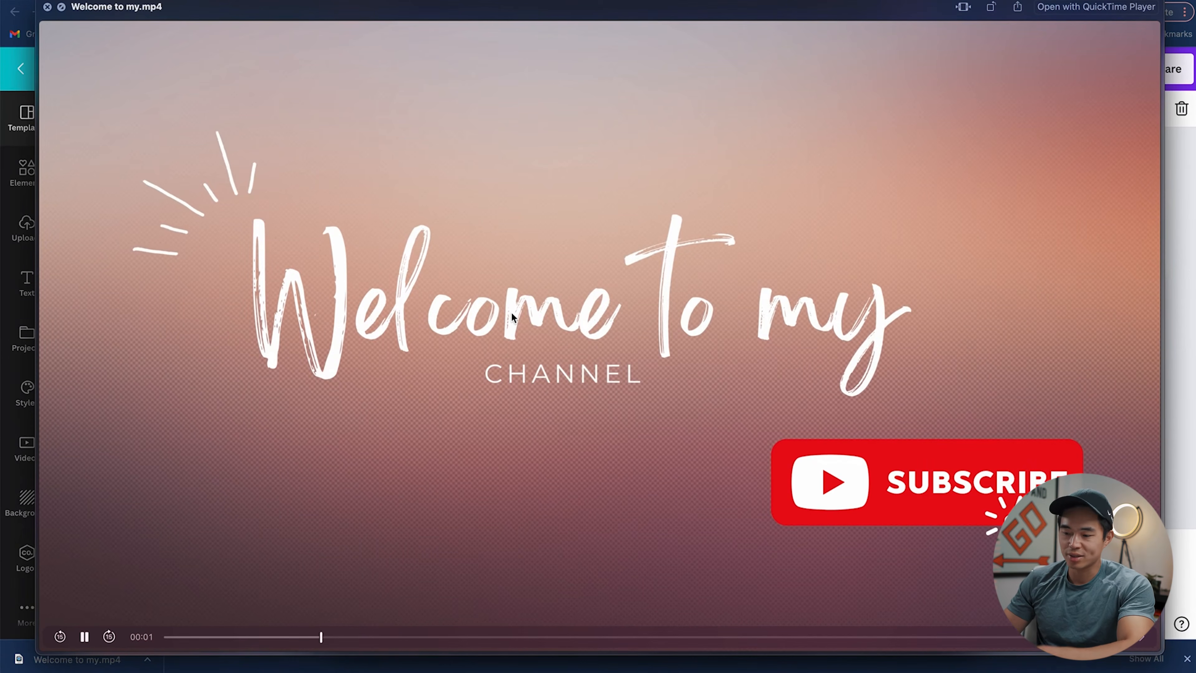